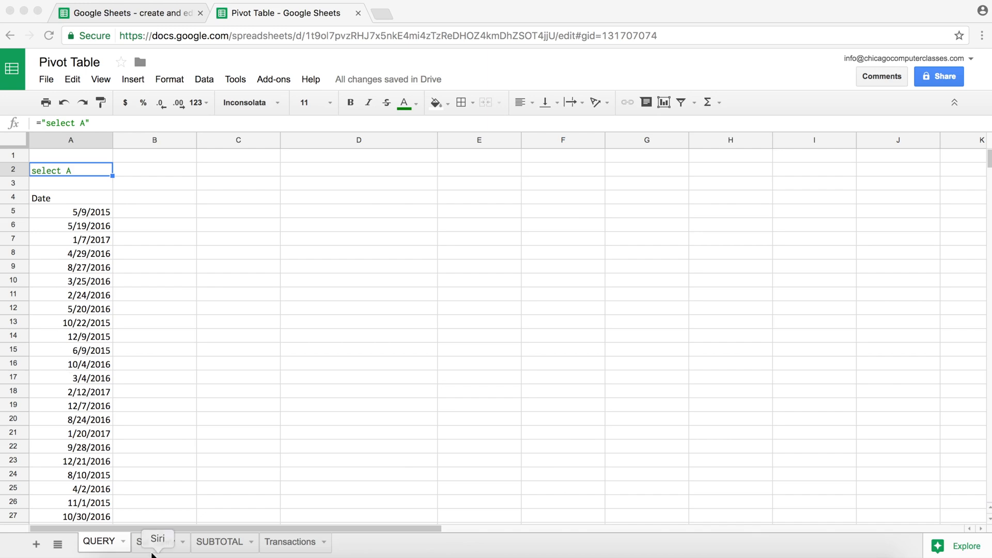
- Examine the Transactions sheet's Date, Brand, Sales and COGS columns, comparing the first rows of brands with their sales amounts
click(276, 546)
click(276, 547)
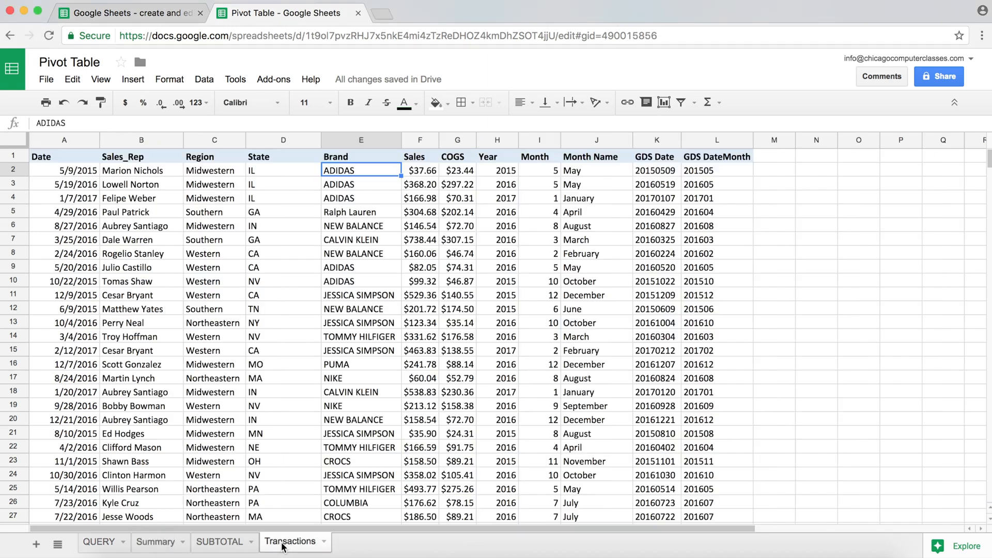
click(67, 171)
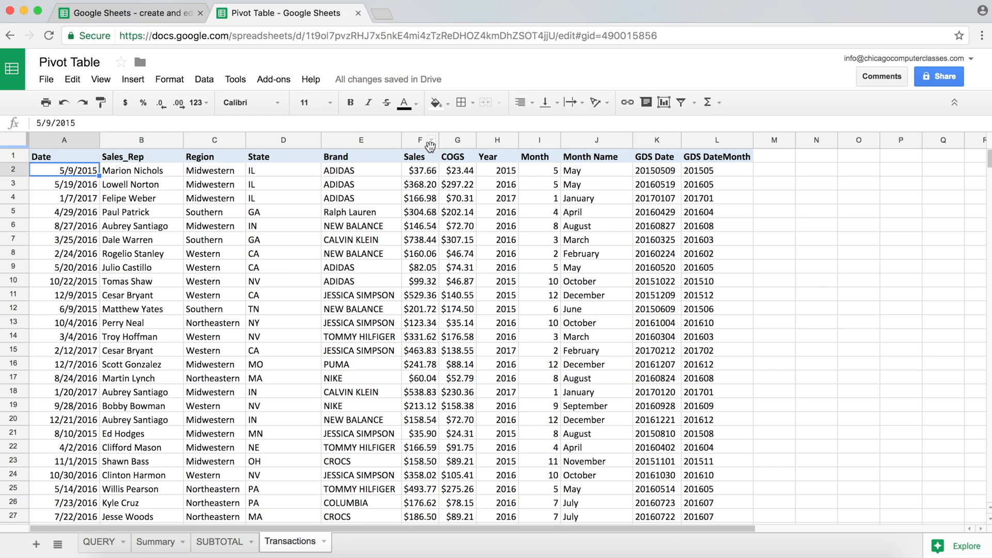
click(426, 175)
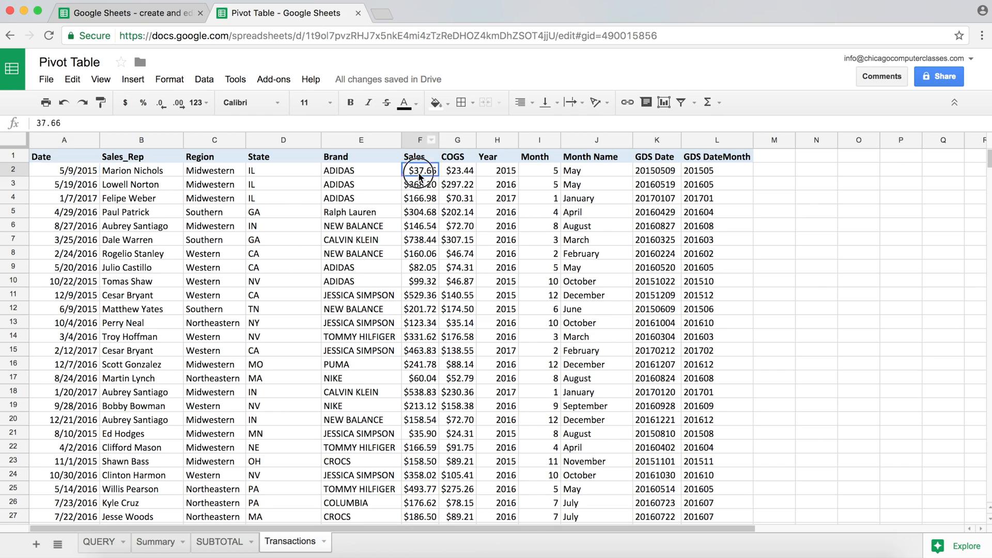
click(467, 174)
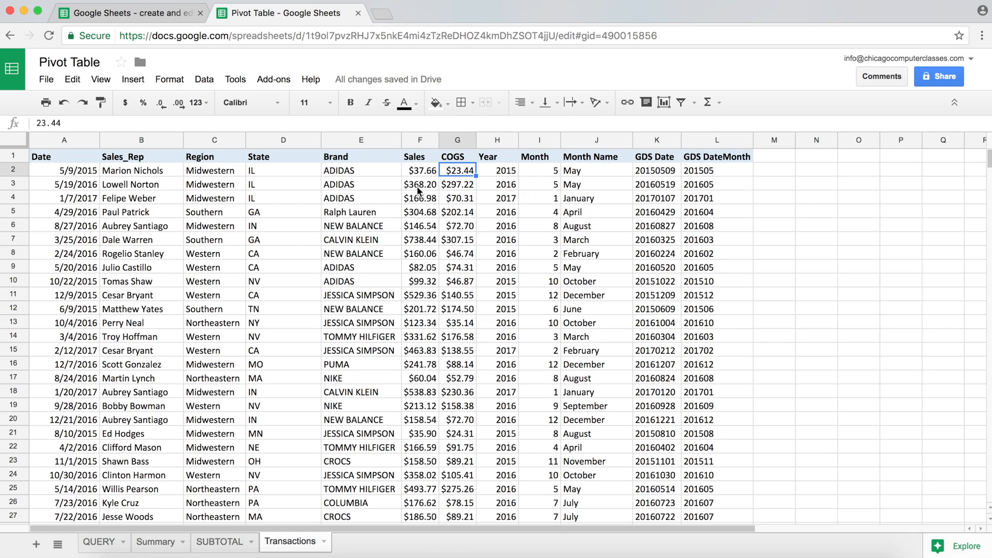
drag(352, 168, 342, 199)
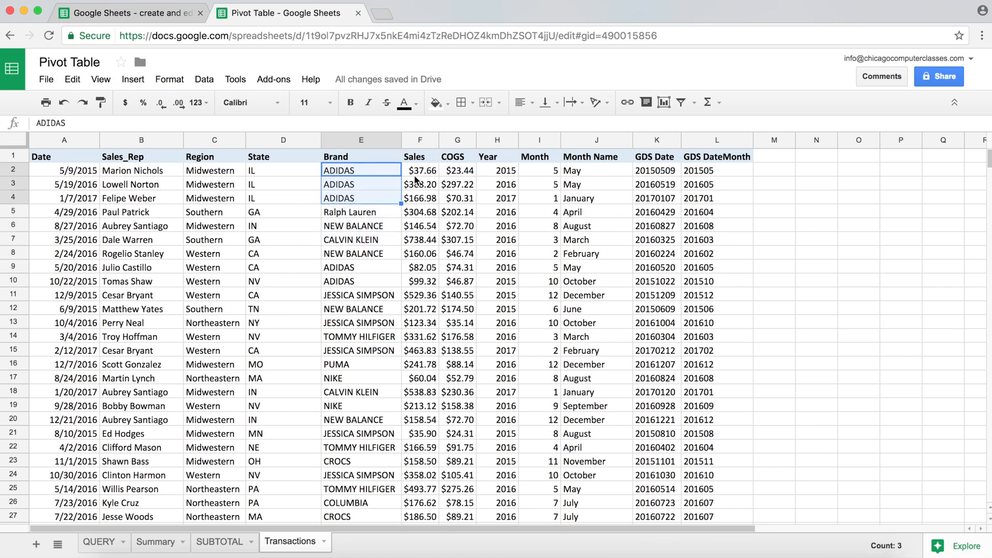
click(365, 171)
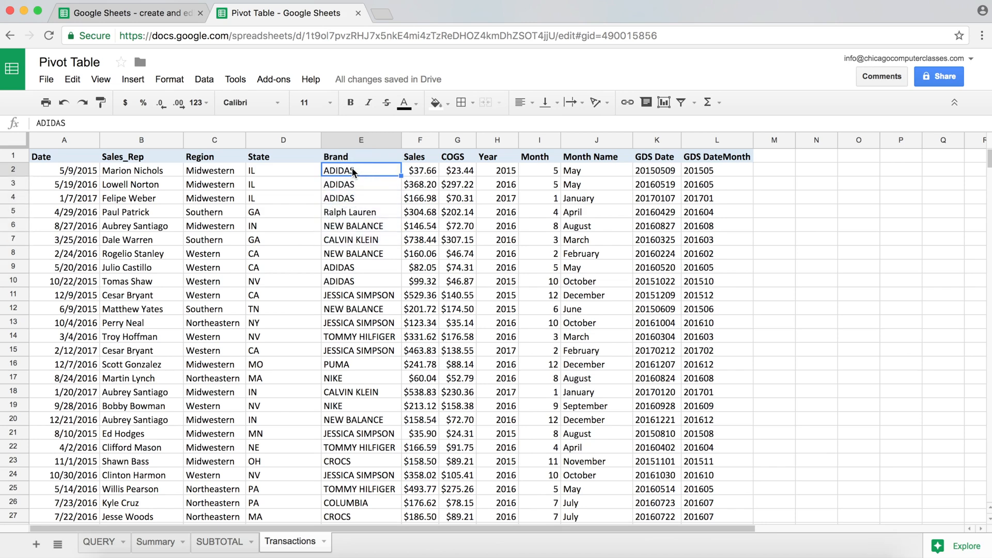
drag(429, 174, 421, 202)
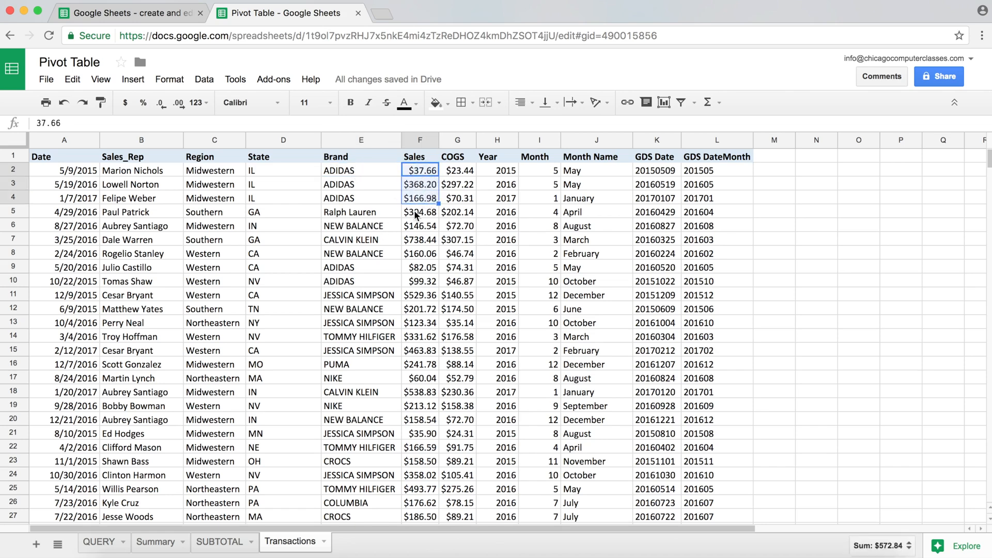
click(364, 211)
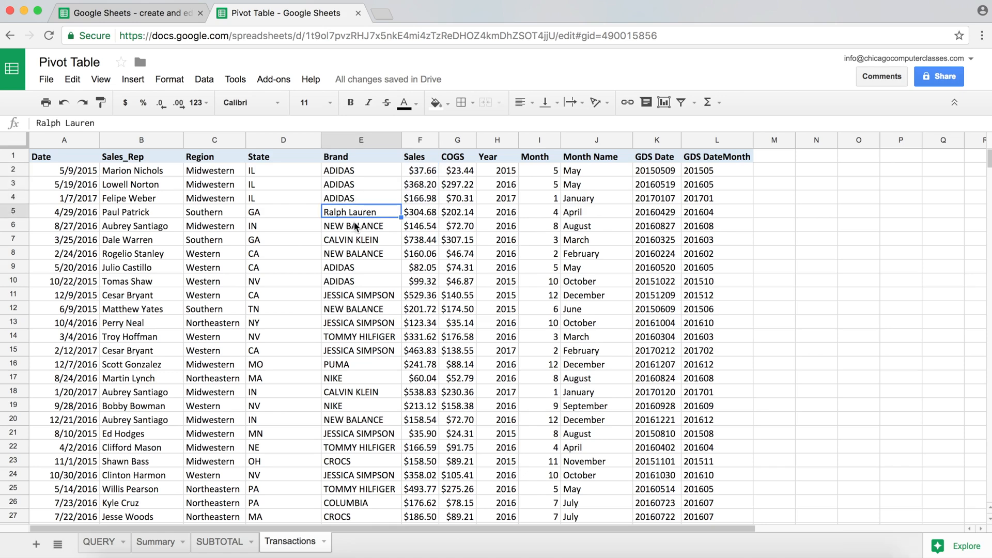
click(427, 175)
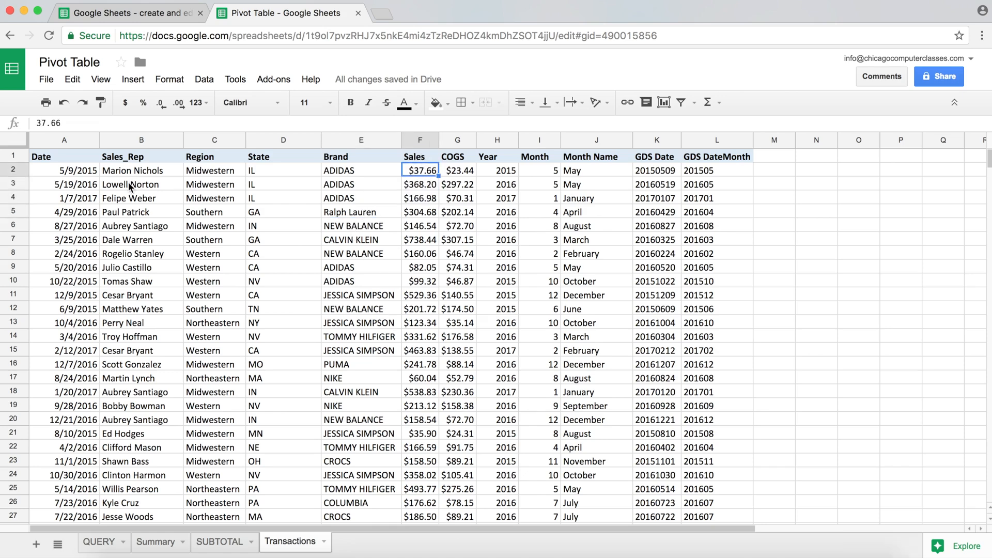
click(66, 158)
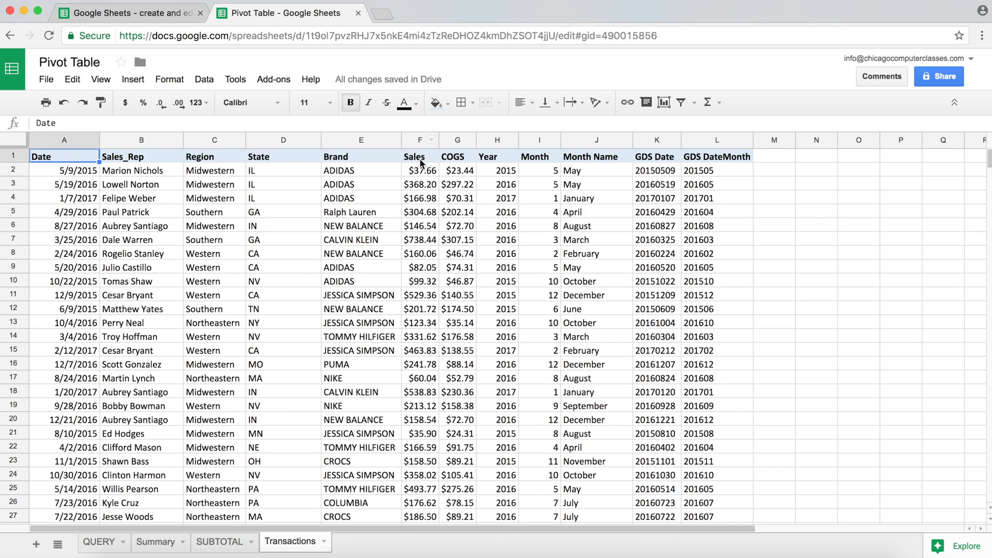
drag(420, 171, 414, 323)
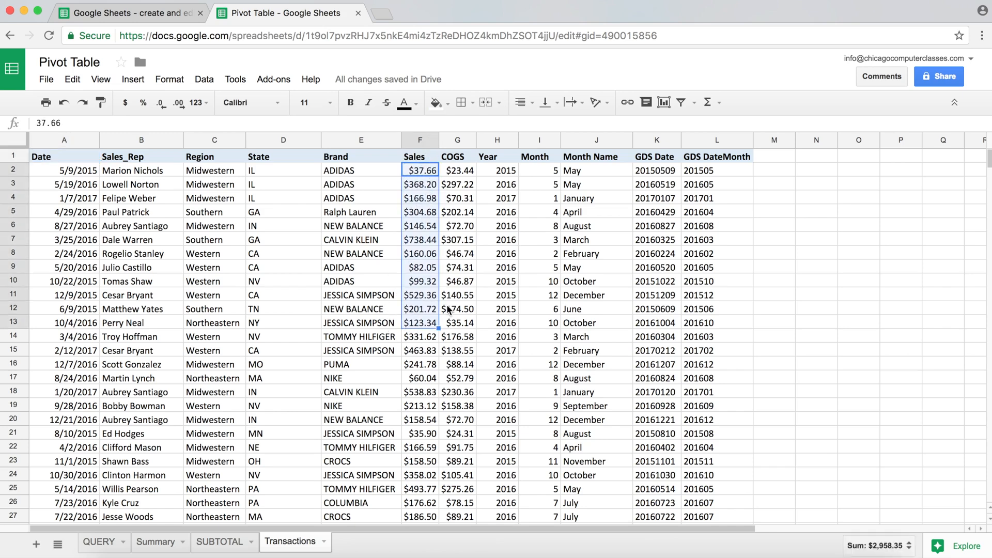
drag(366, 170, 334, 356)
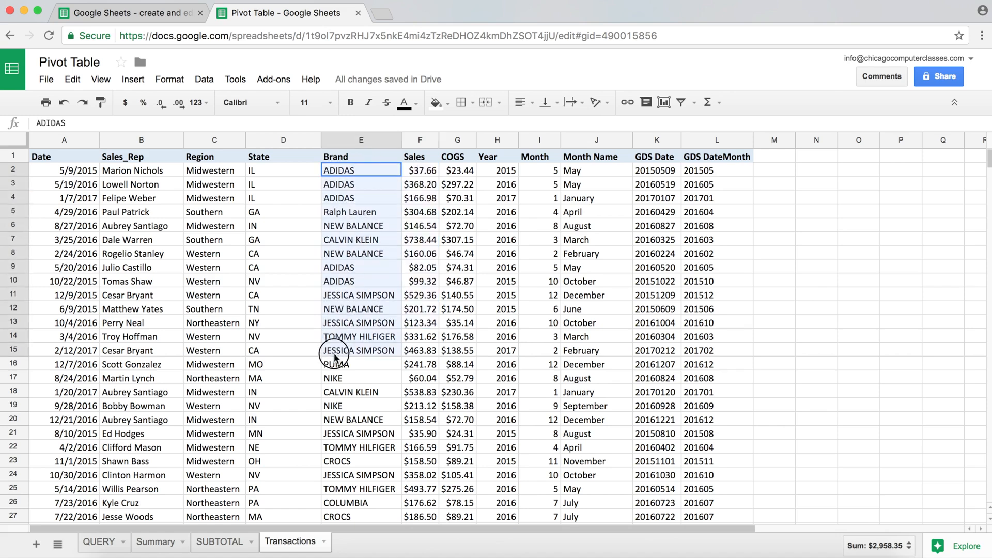
click(421, 170)
drag(421, 171, 413, 324)
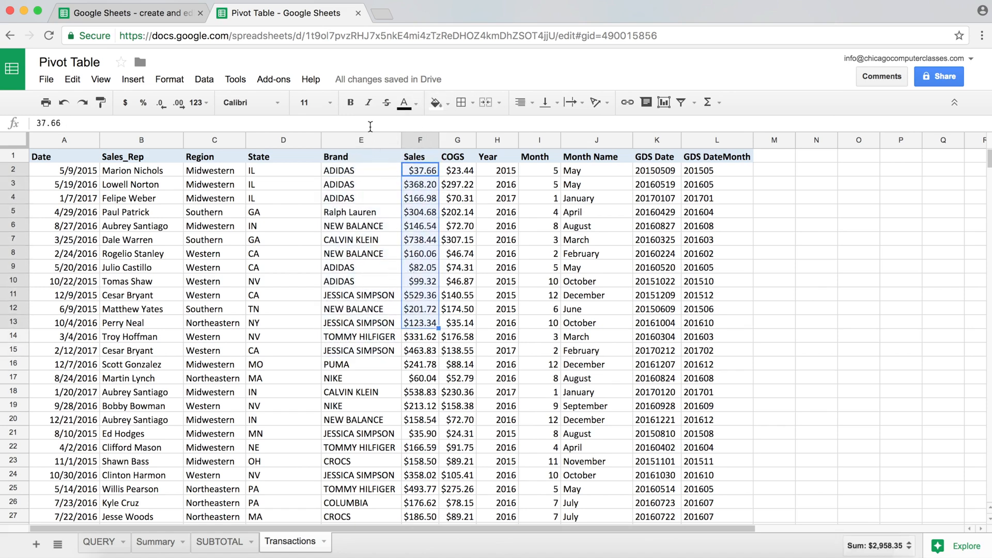
drag(370, 172, 362, 281)
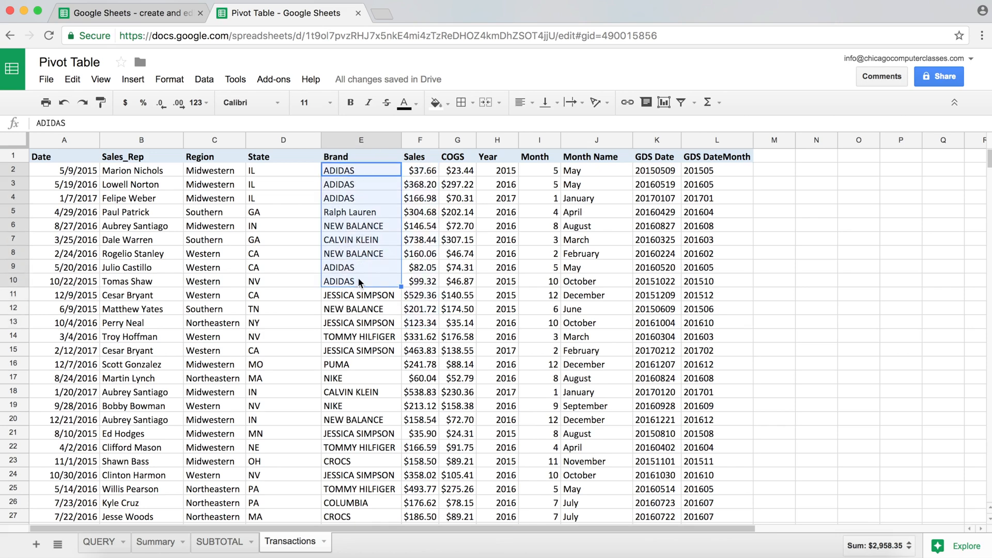
click(420, 171)
- Inspect the QUERY formula in A4 of the QUERY sheet, including its Transactions data range and the query string in A2
click(97, 540)
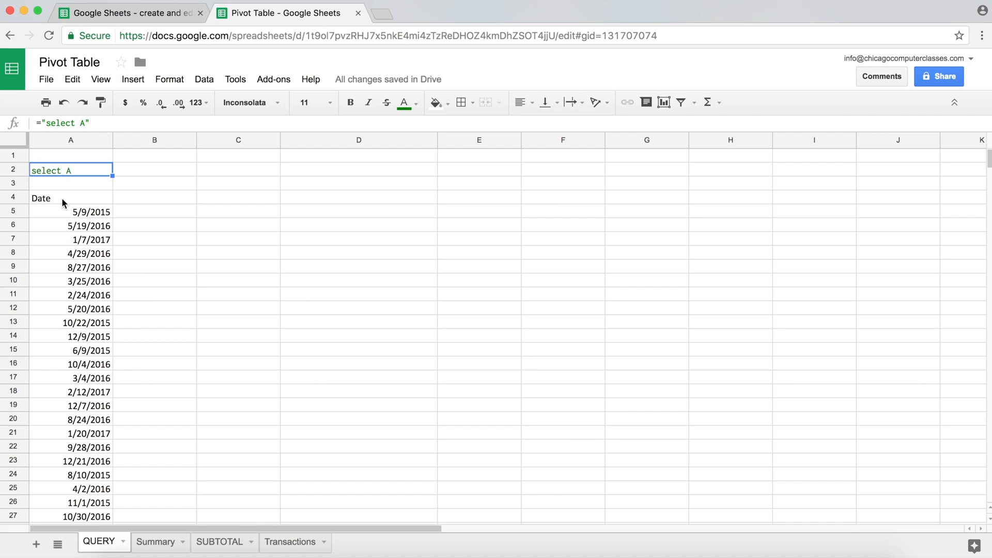
click(61, 197)
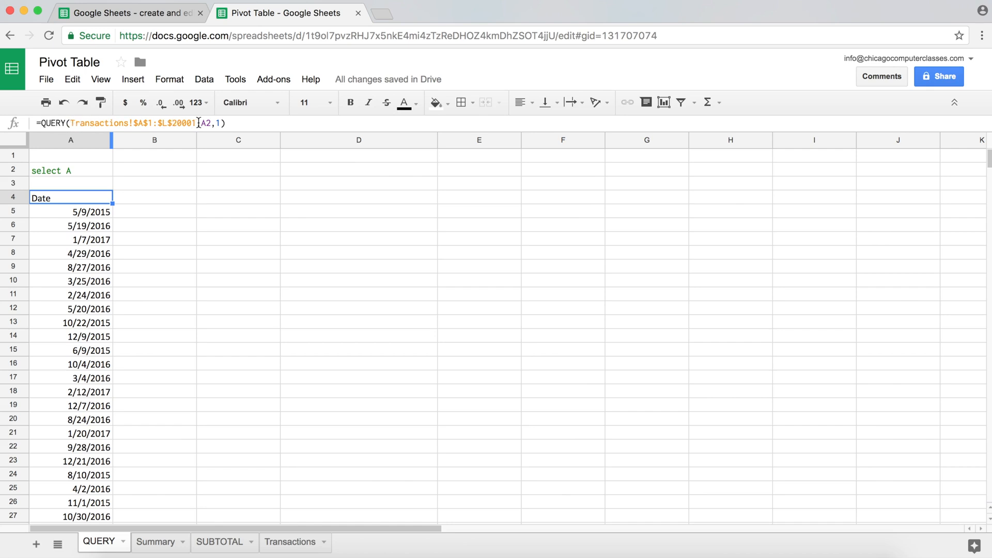
click(71, 124)
drag(71, 124, 197, 123)
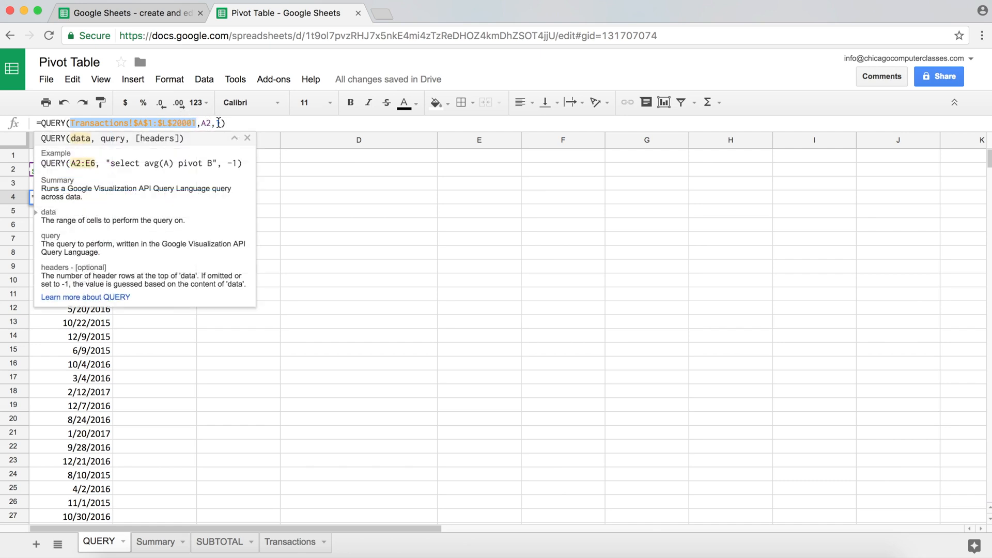
key(Escape)
click(71, 173)
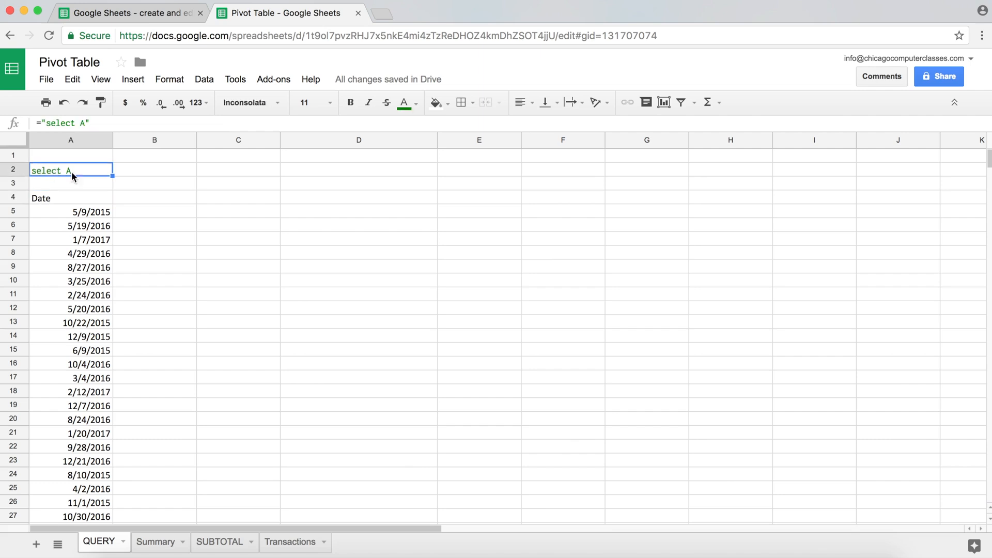
click(69, 197)
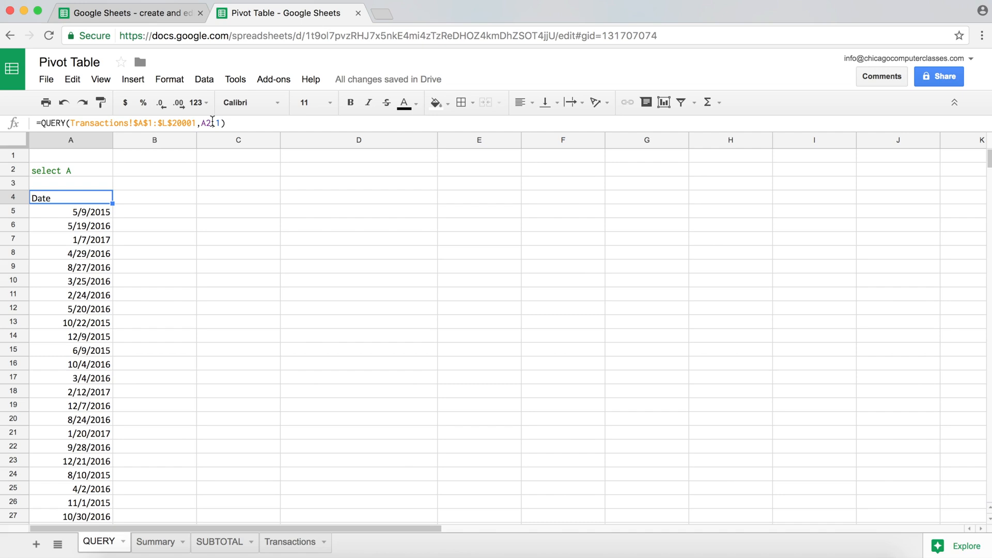
- Change the query string in A2 to "select F" so the query returns the Sales column
click(82, 169)
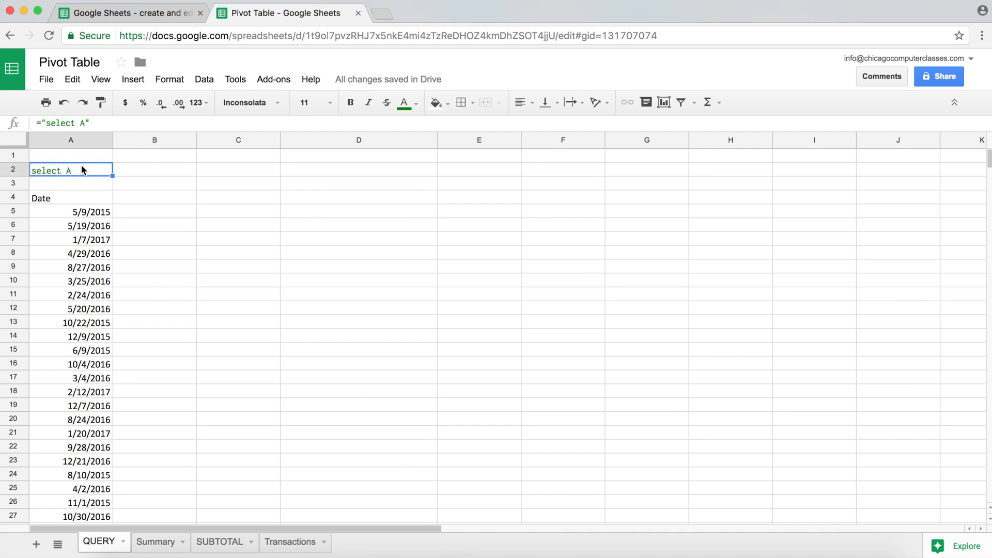
click(85, 123)
key(BackSpace)
text(F)
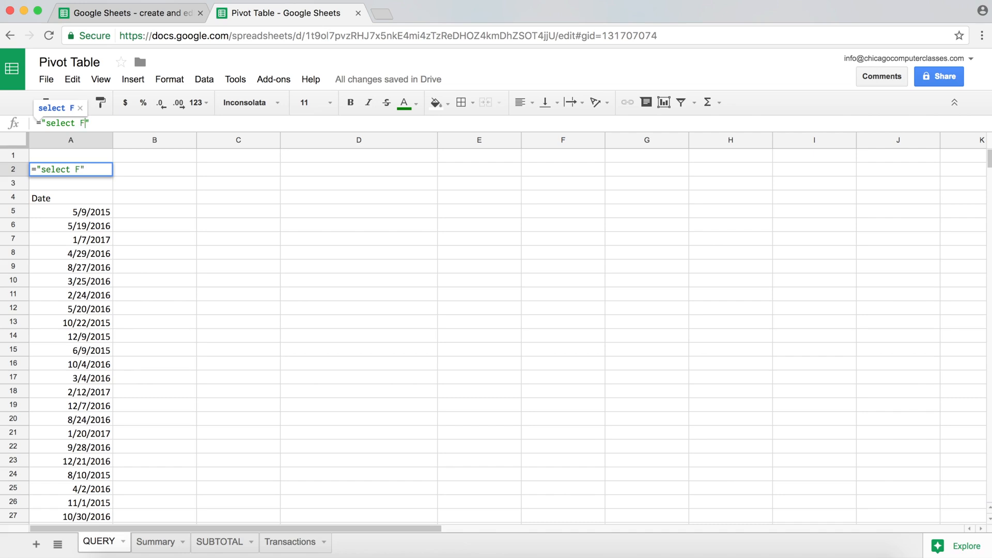
key(Return)
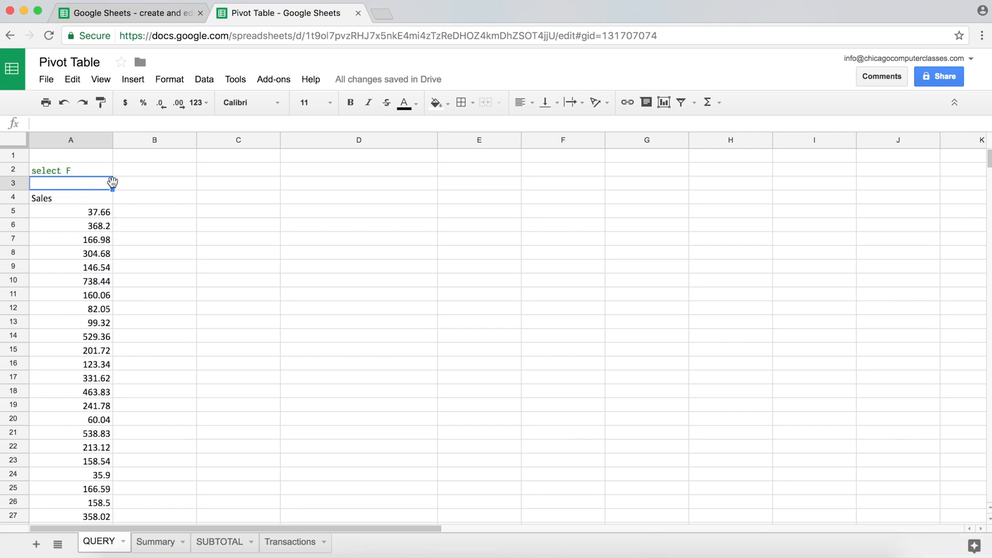
- Change the query string in A2 to "select SUM(F)" to total the sales, and check the result in A5
double_click(88, 170)
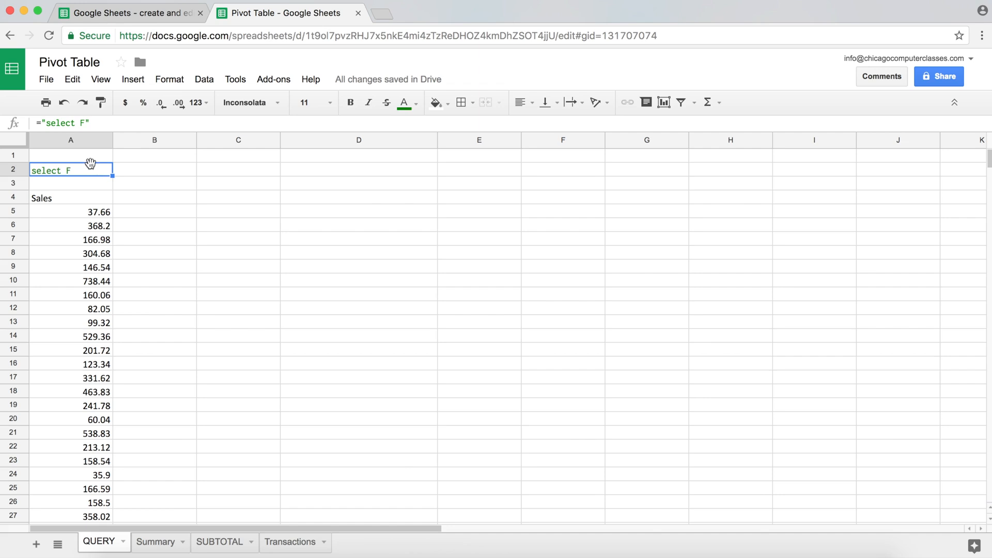
click(81, 122)
text(SUM(F)
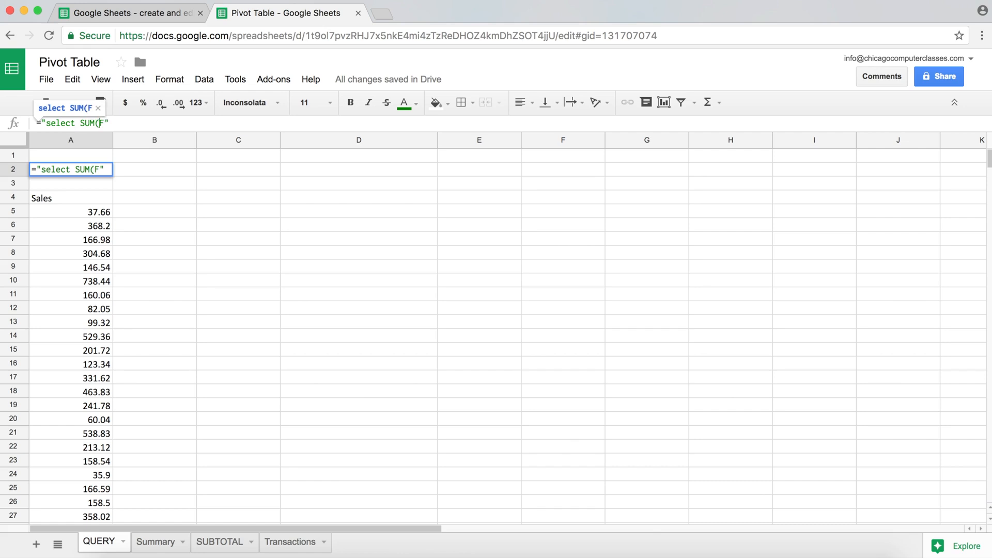
text())
key(Return)
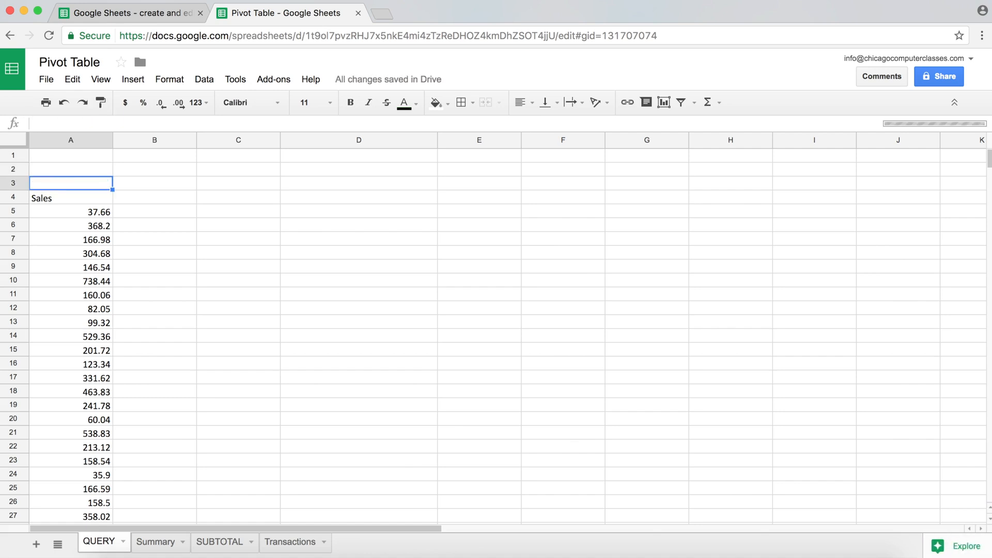
click(95, 211)
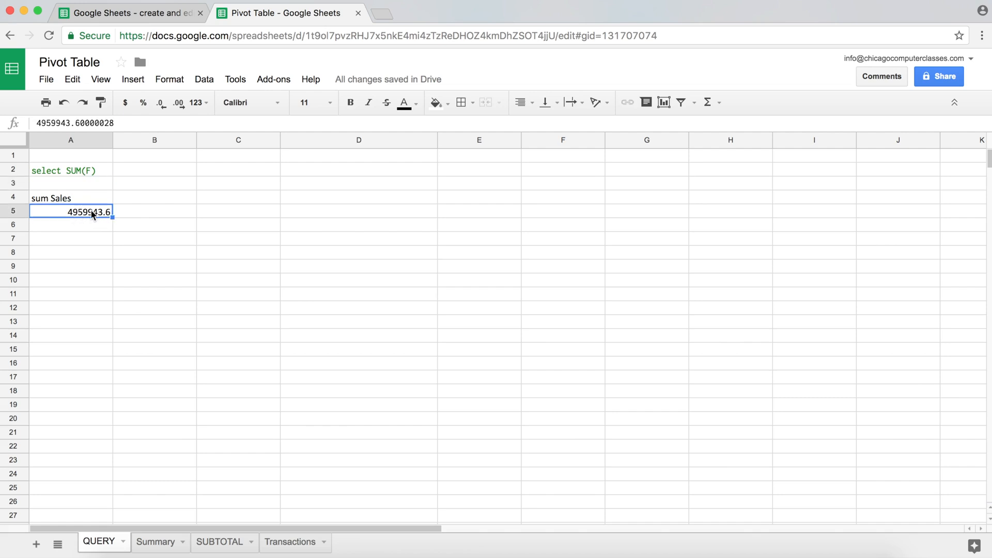
- Extend the query string in A2 to "select SUM(F) group by E" to total the sales per brand
double_click(93, 169)
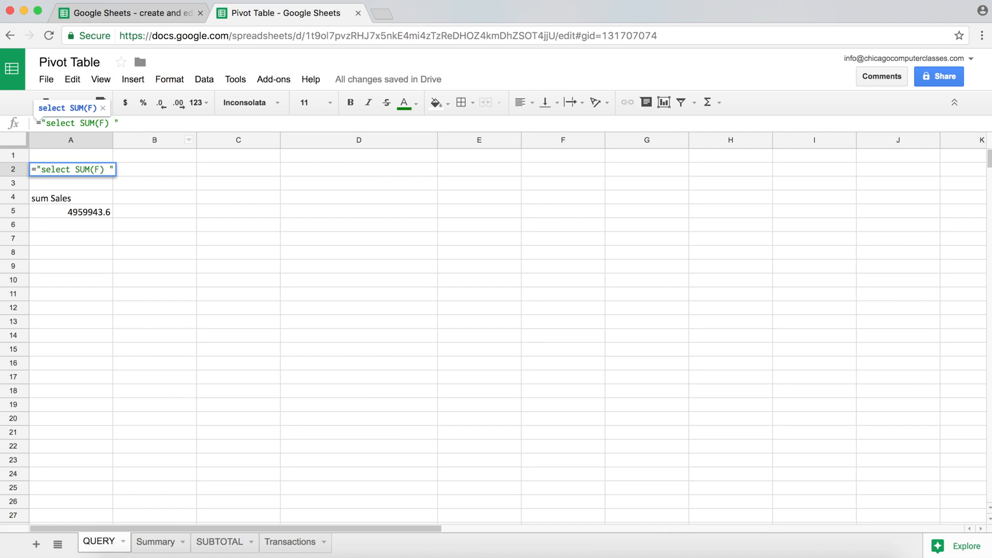
text(group )
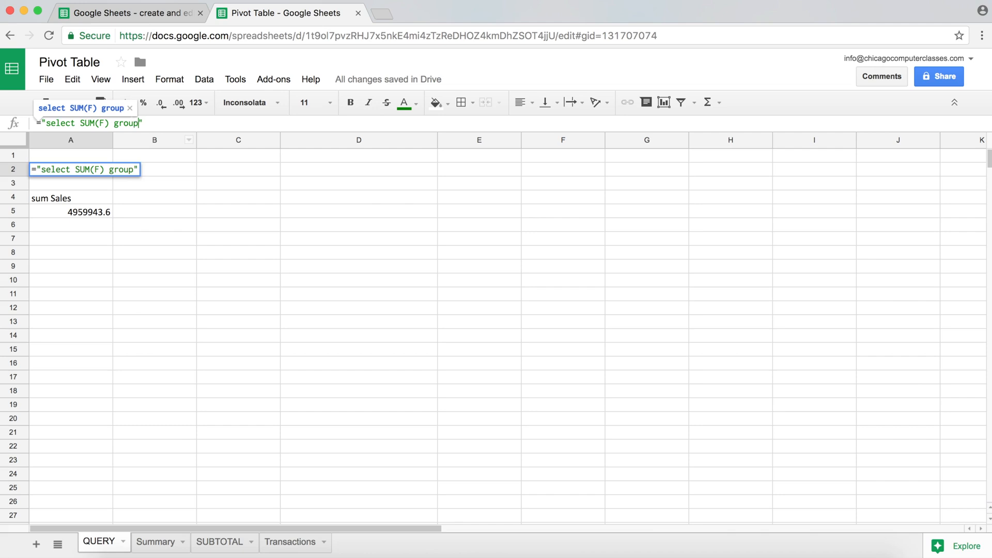
text(by)
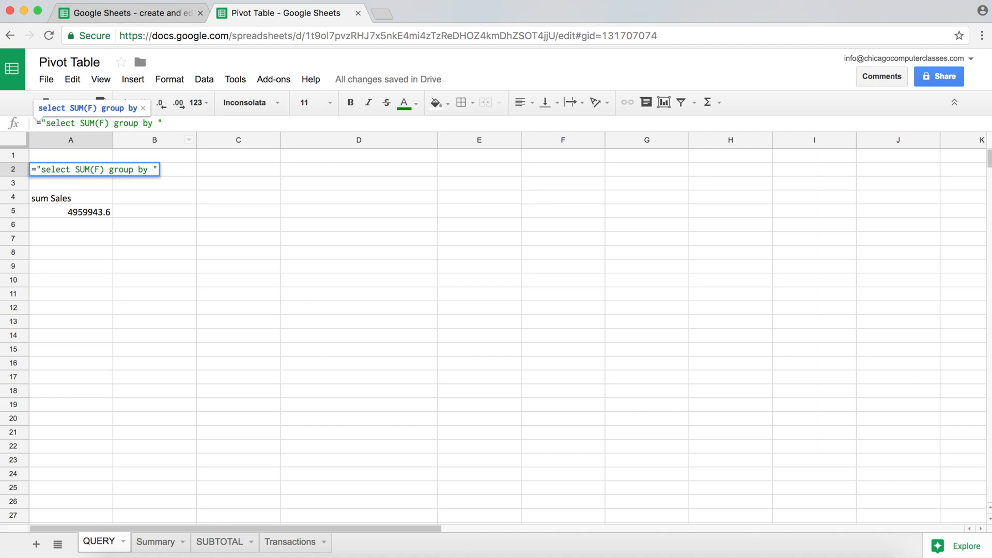
text(E)
key(Return)
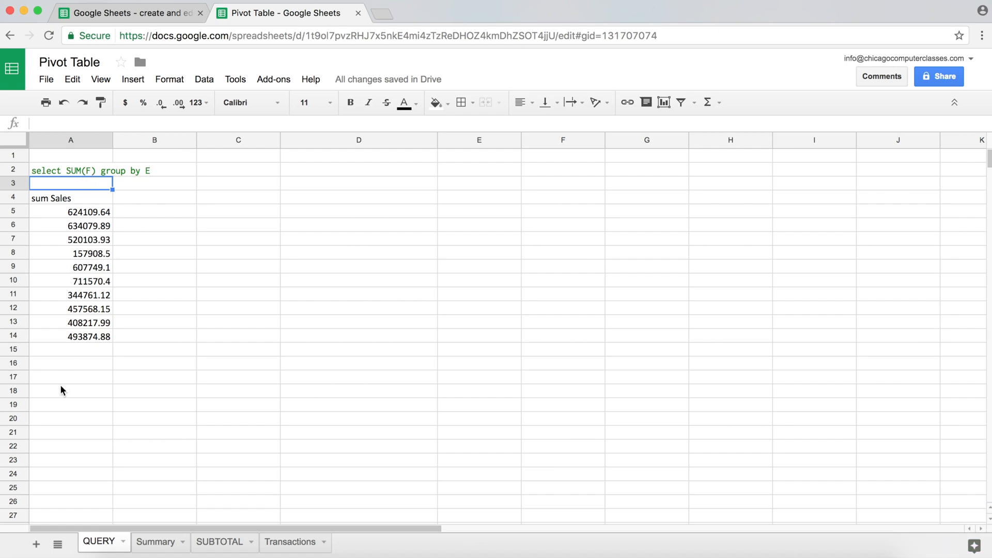
- Compare the Brand column on the Transactions sheet with the grouped totals in A5:A14 and the query string in A2 of the QUERY sheet
click(295, 544)
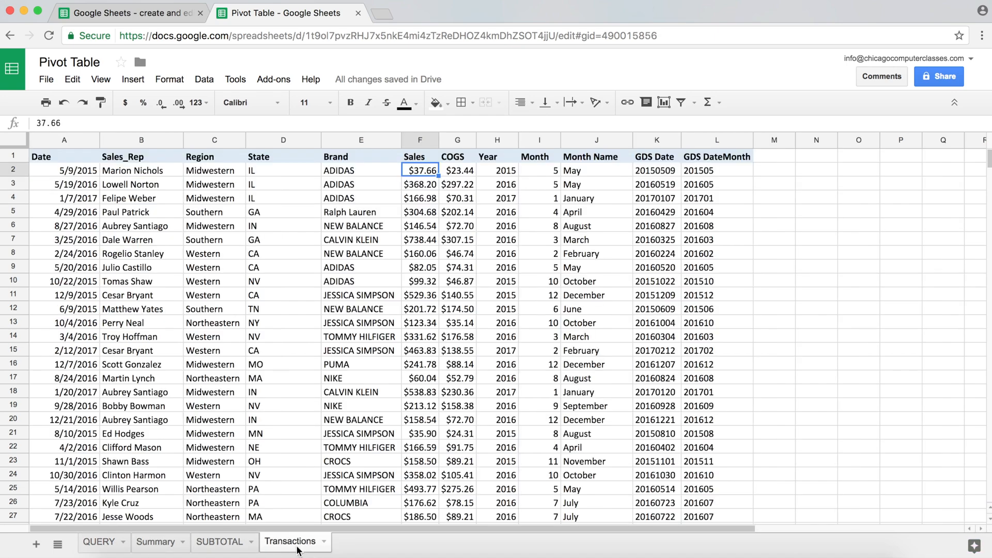
drag(337, 164, 325, 339)
click(371, 269)
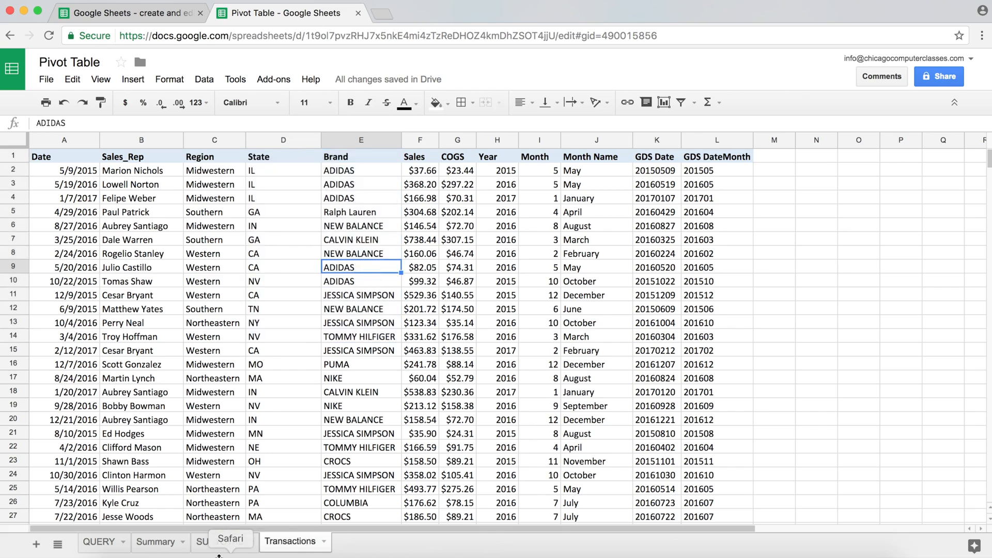
click(115, 547)
drag(105, 211, 67, 341)
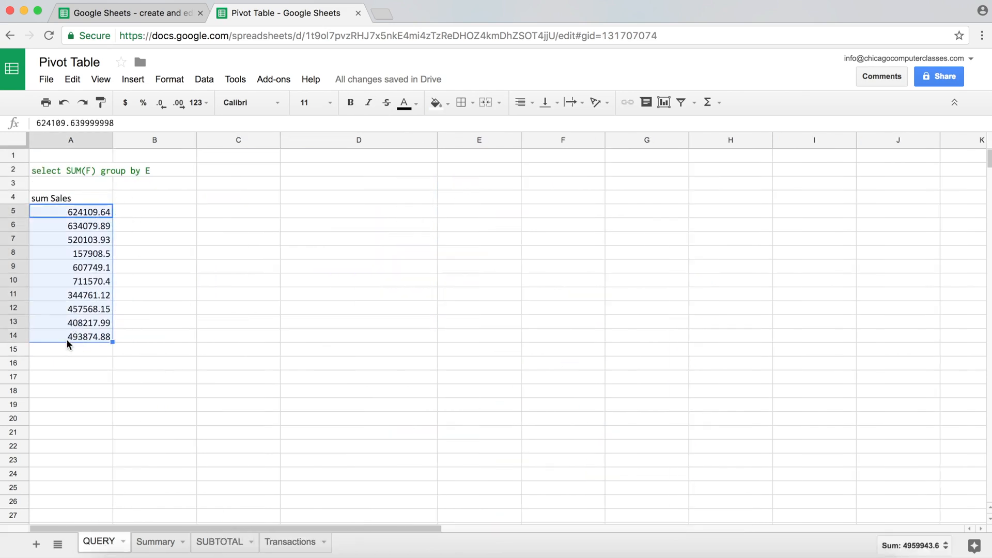
click(84, 216)
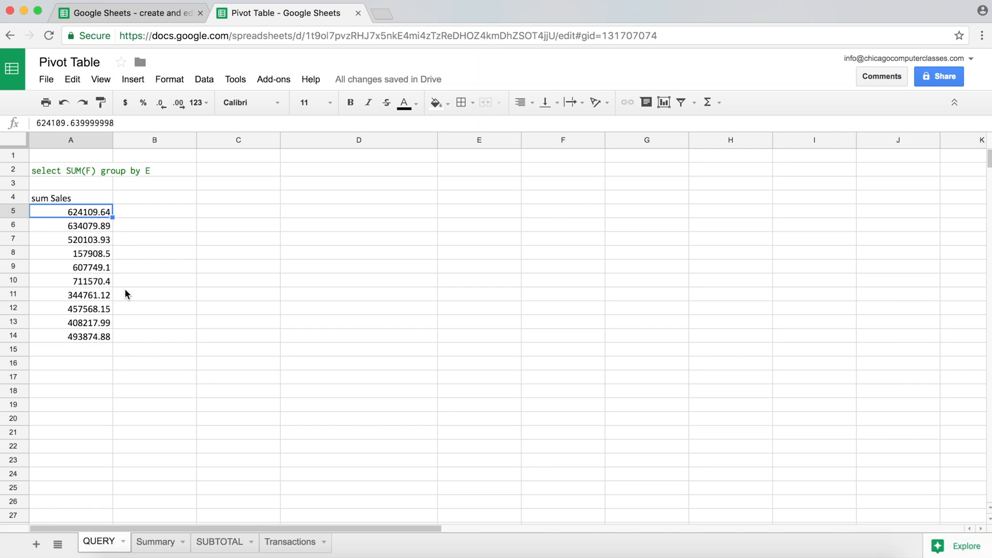
click(54, 170)
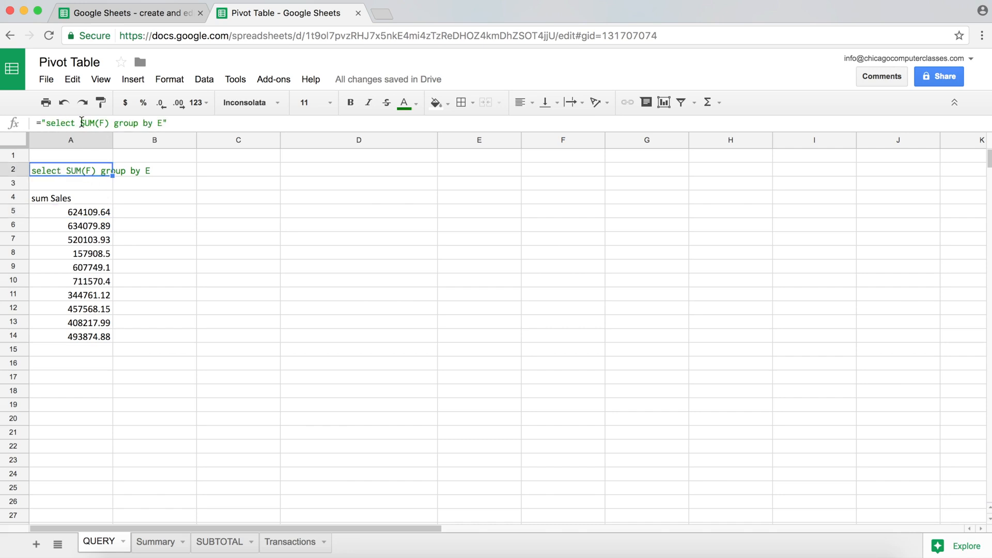
- Open the query string in A2 for editing just before SUM(F), reviewing its SUM(F) and group by E parts
click(111, 125)
double_click(110, 124)
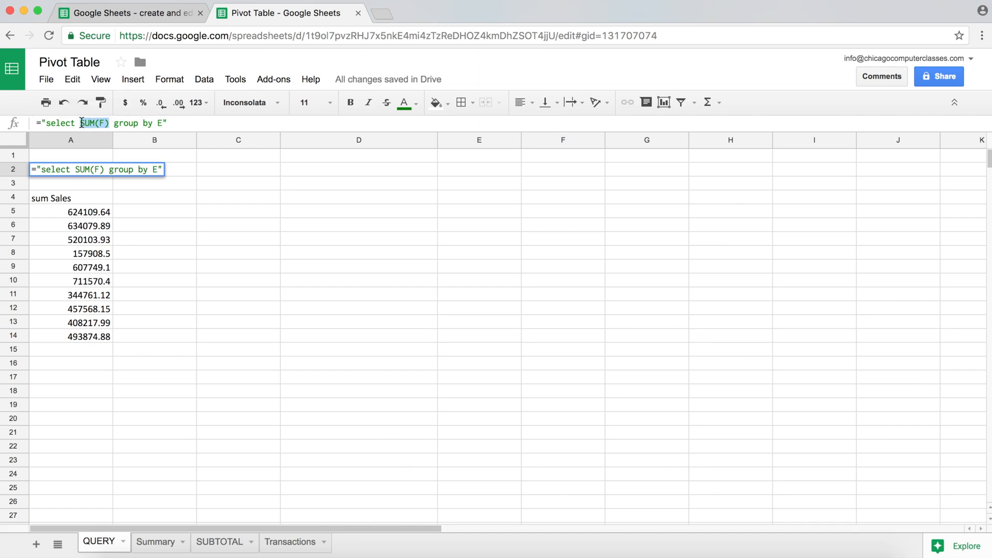
click(110, 124)
click(159, 124)
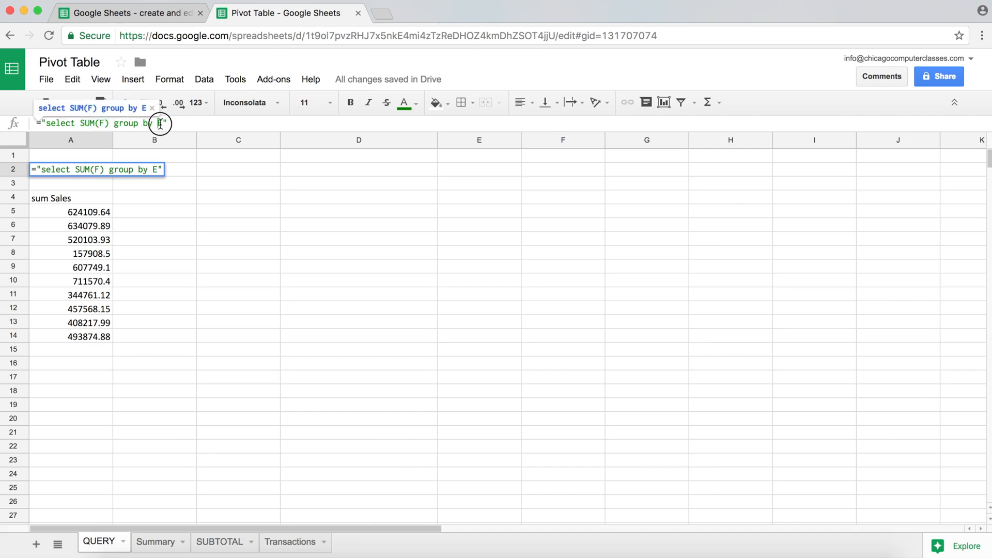
double_click(159, 124)
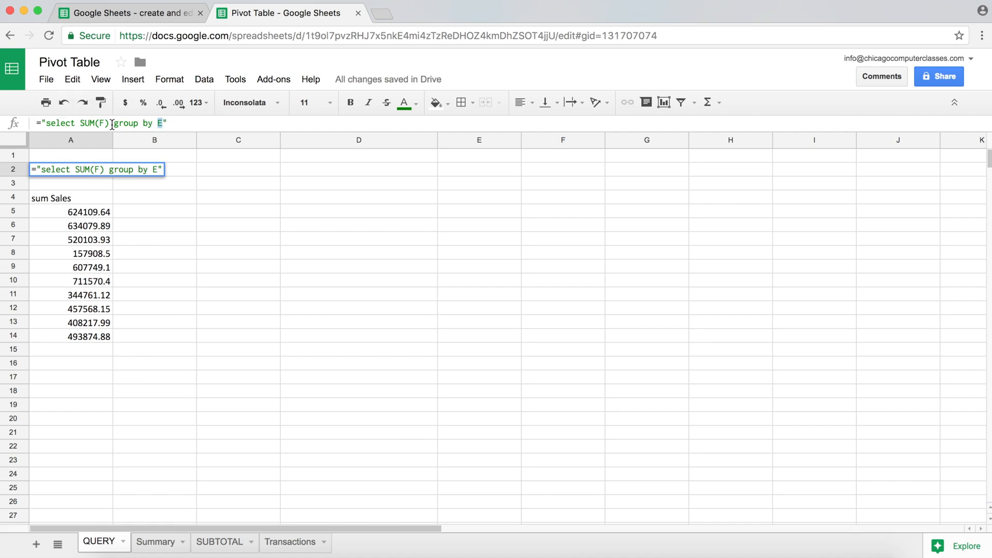
click(80, 124)
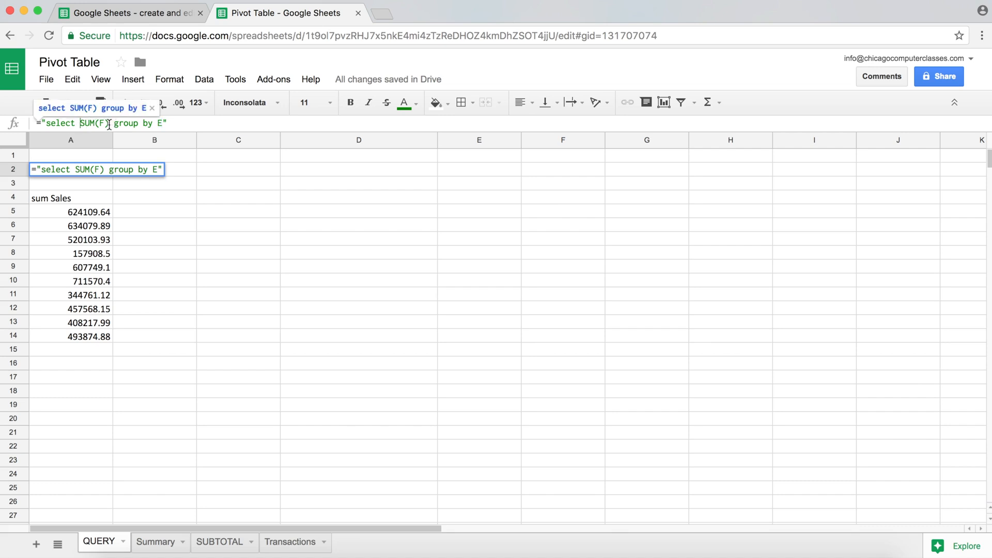
text(E,)
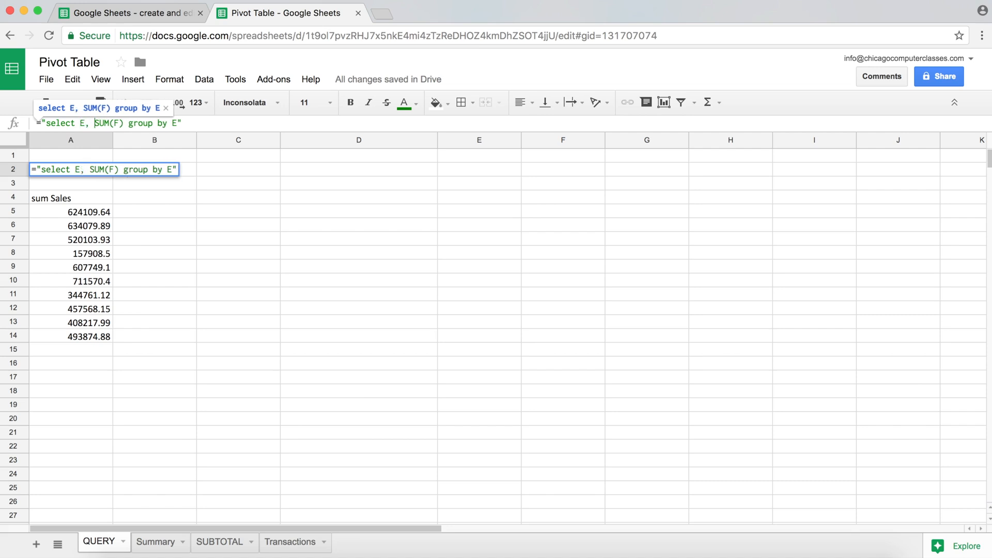
key(BackSpace)
key(BackSpace)
key(BackSpace)
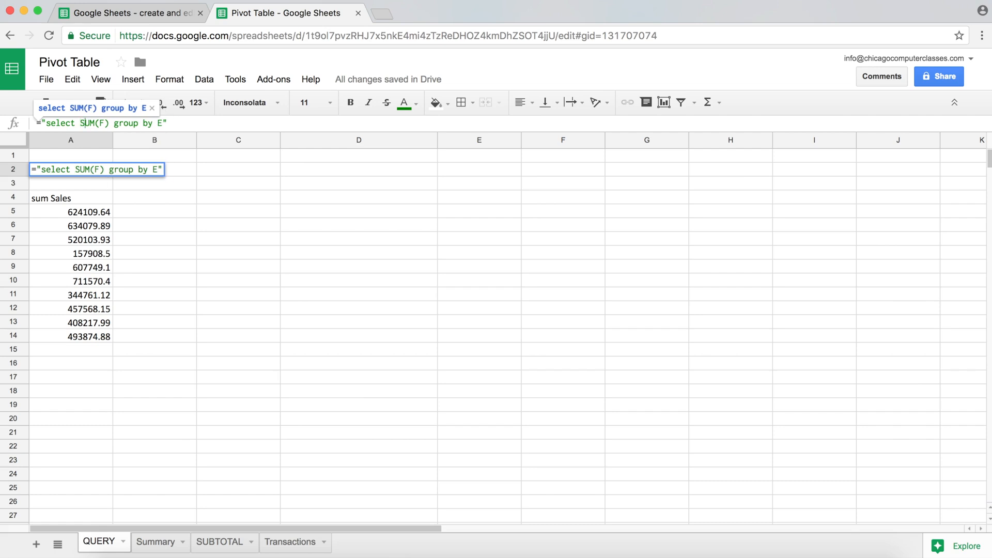
text(, E)
key(BackSpace)
key(BackSpace)
key(BackSpace)
- Insert column E before SUM(F) so the query string in A2 reads "select E, SUM(F) group by E", and check the brand totals
key(Left)
key(Left)
key(Left)
text(E,)
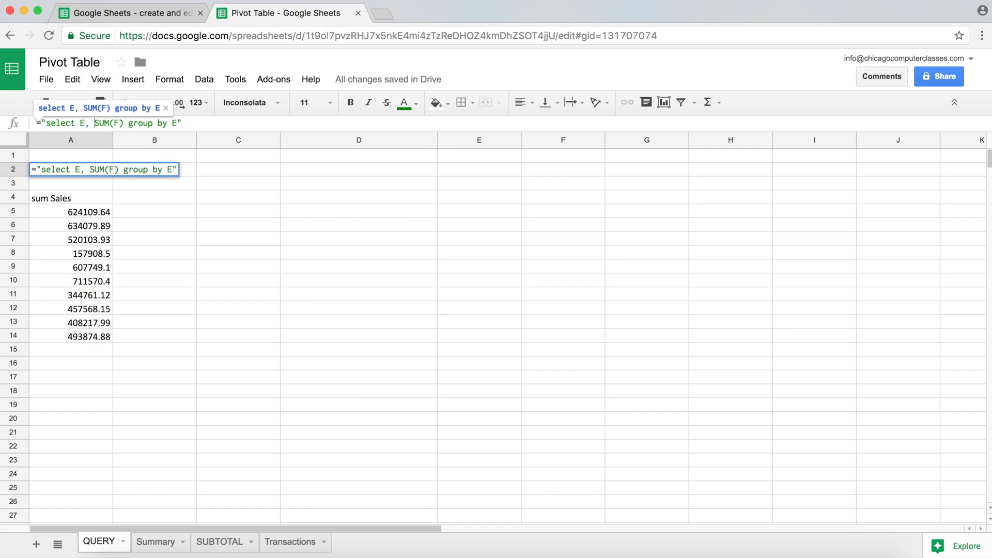
key(Return)
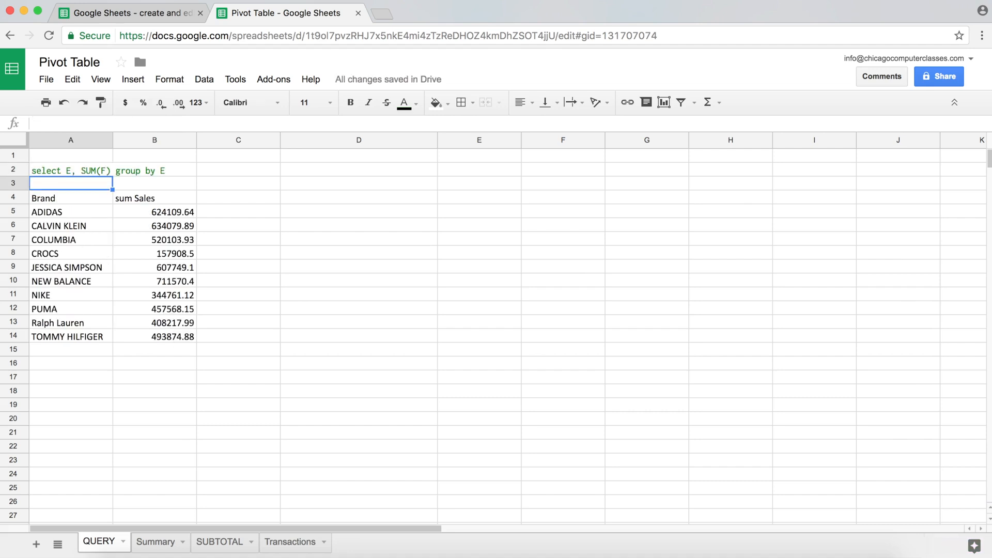
drag(96, 212, 144, 336)
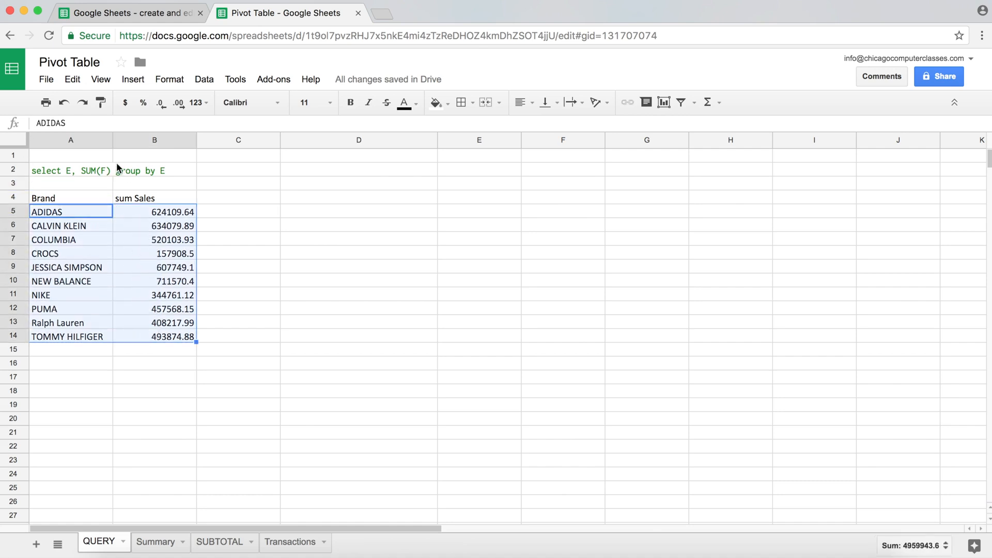
- Change the query string in A2 to "select E, AVG(F) group by E" to average sales per brand, and check the averages
click(85, 170)
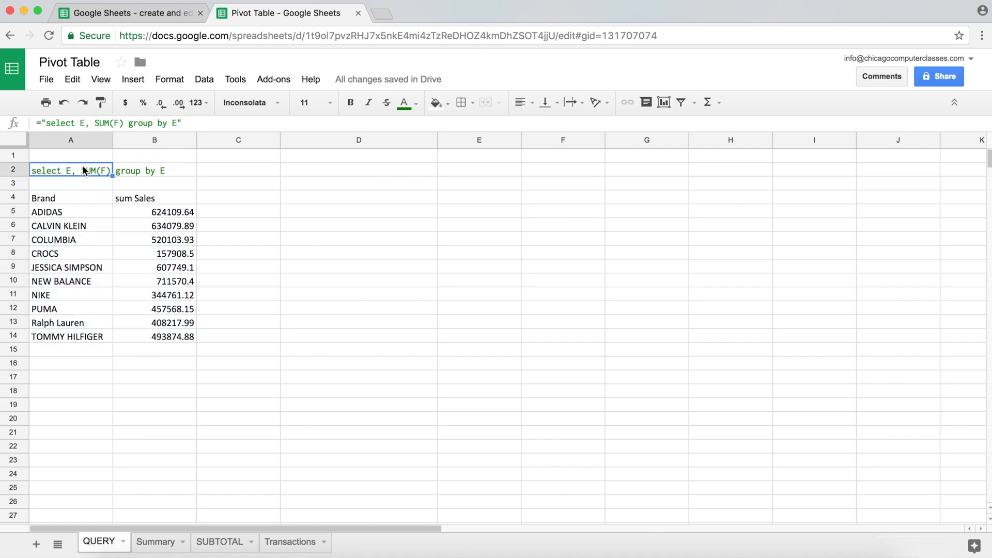
click(110, 123)
drag(110, 123, 96, 125)
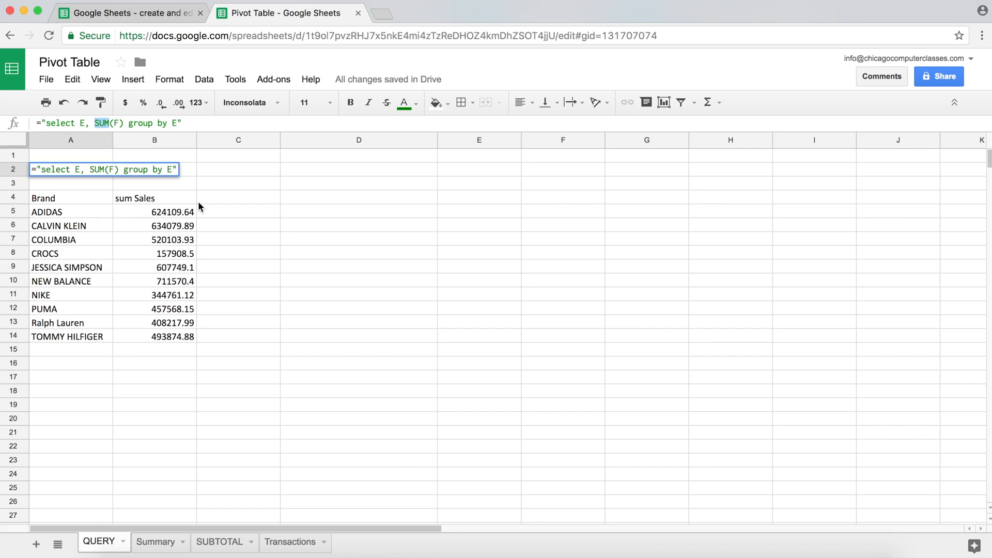
text(AVG)
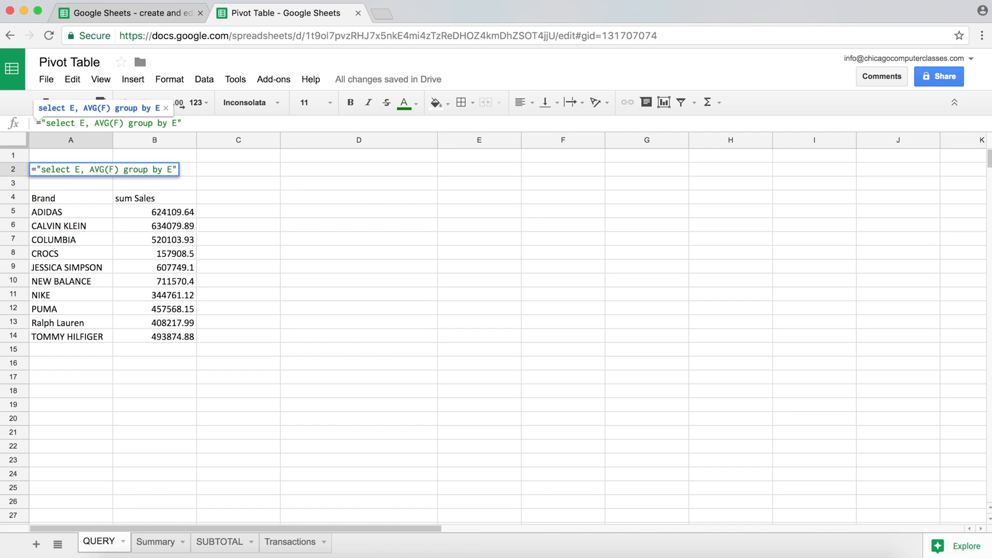
key(Return)
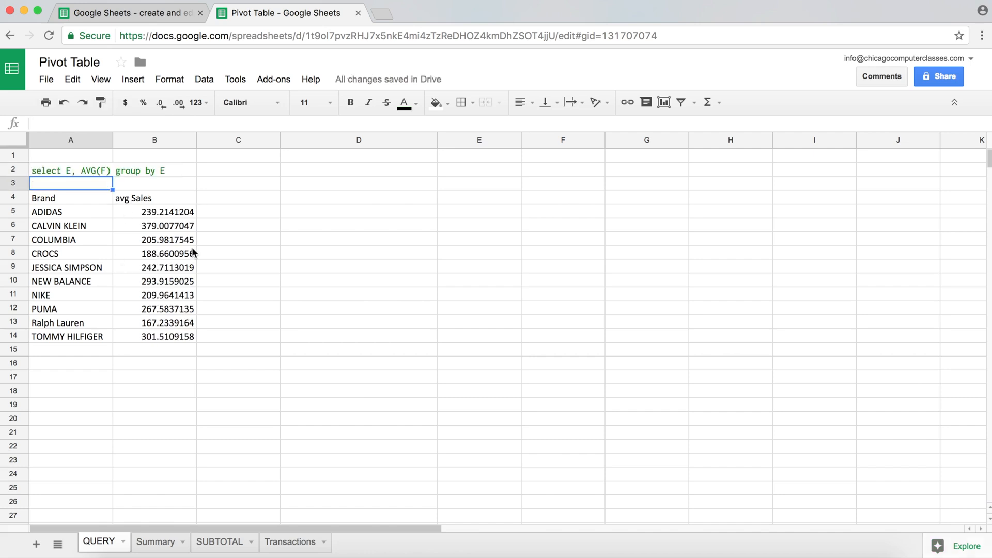
drag(172, 218, 161, 334)
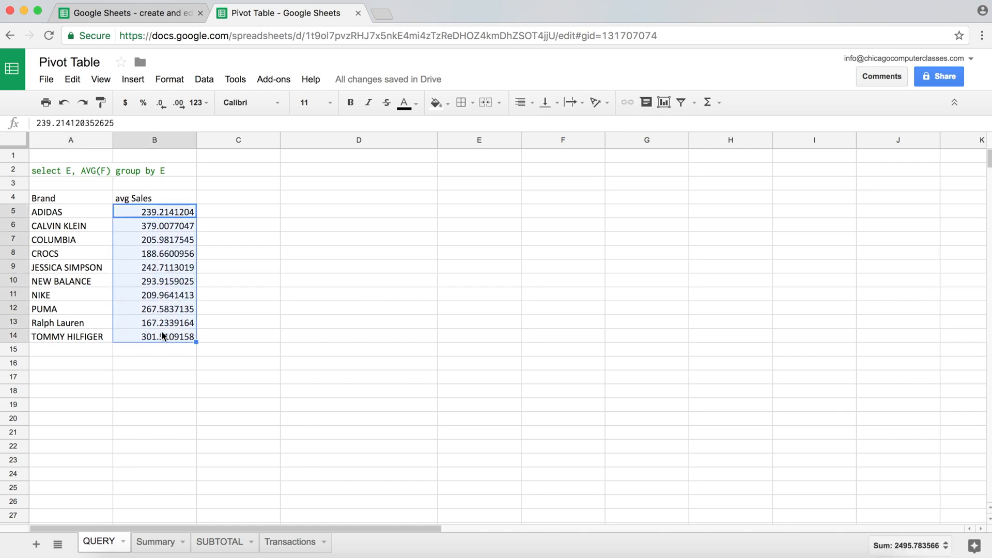
- Change the query string in A2 to "select E, COUNT(F) group by E" to count sales per brand, and check the counts
click(88, 171)
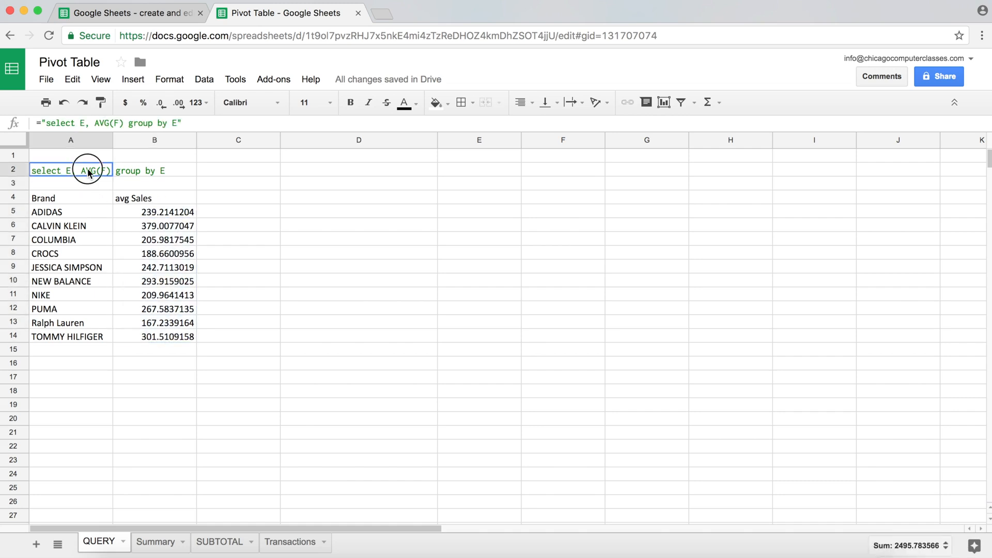
double_click(101, 126)
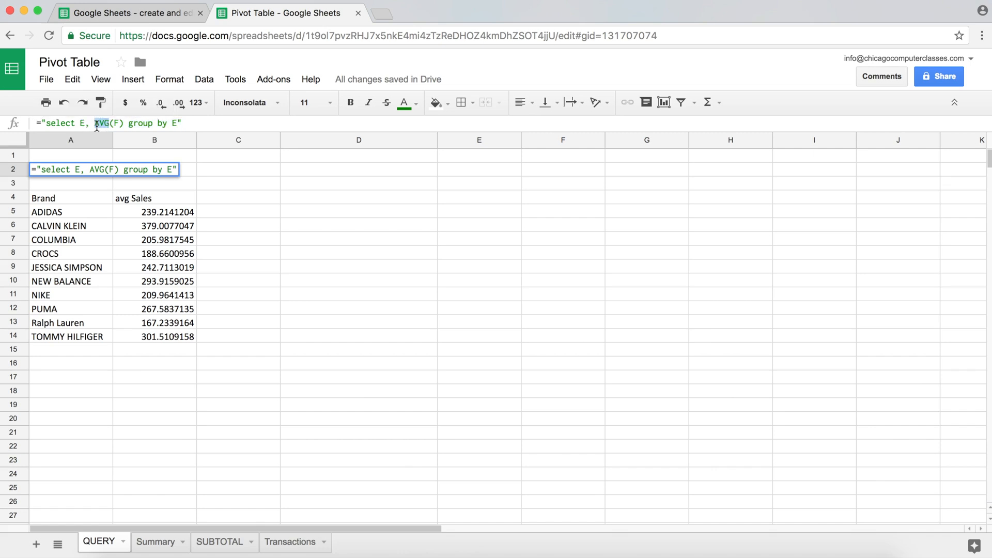
text(COUNT)
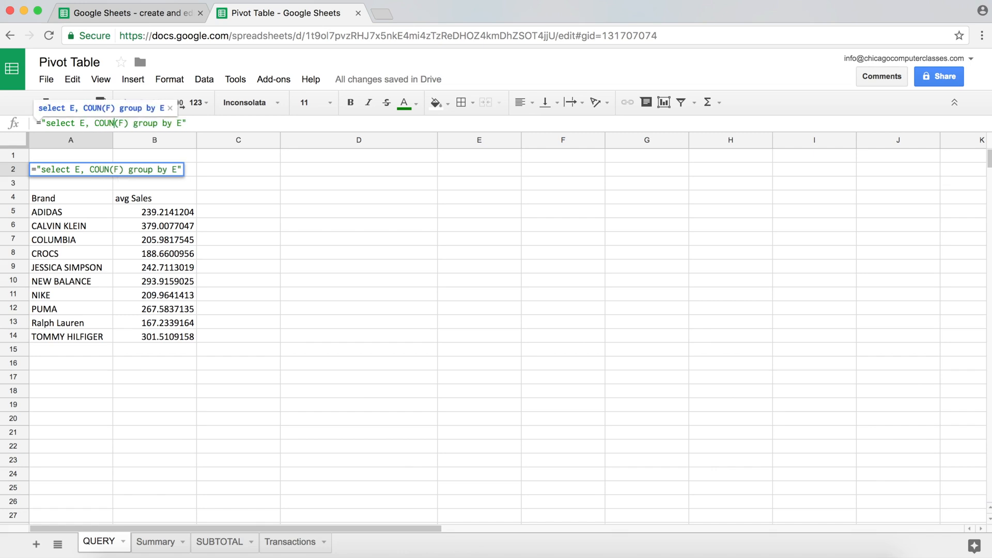
key(Return)
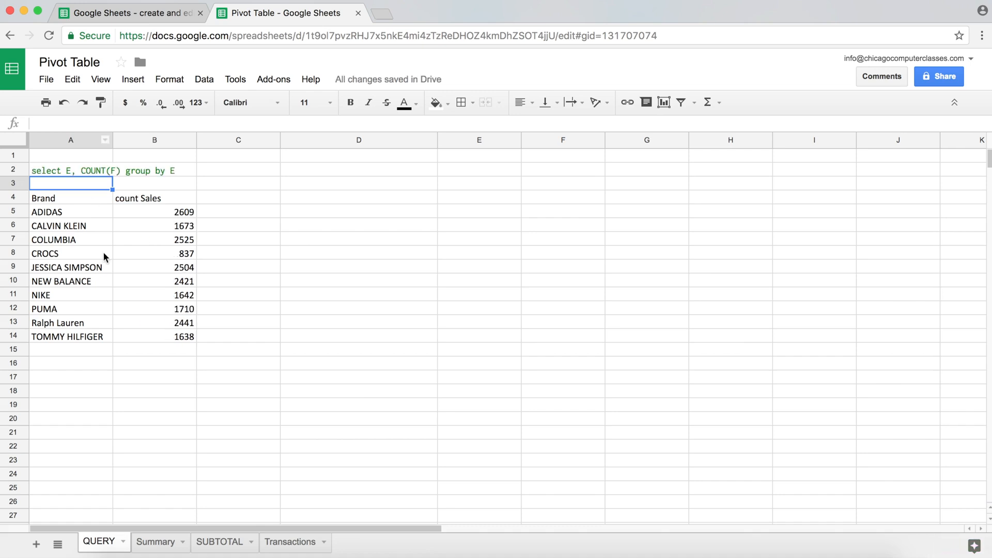
drag(73, 211, 170, 319)
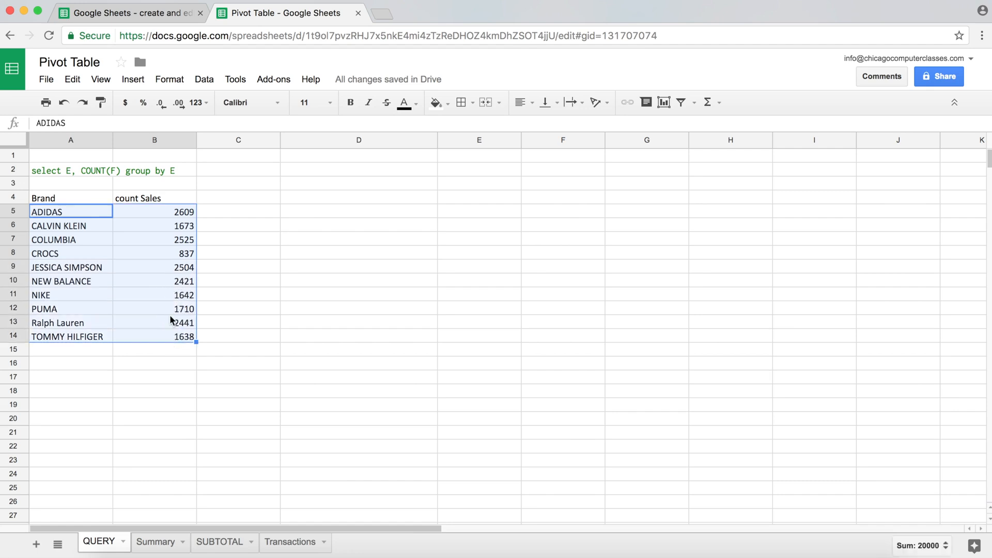
- Check the State column on the Transactions sheet and replace E with D in both the select and group by clauses of QUERY's A2
click(104, 174)
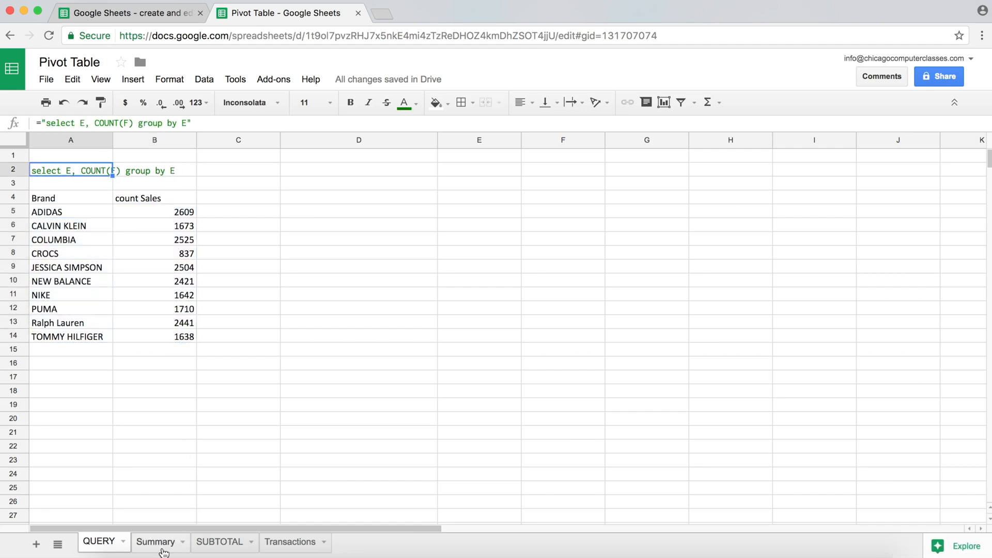
click(298, 546)
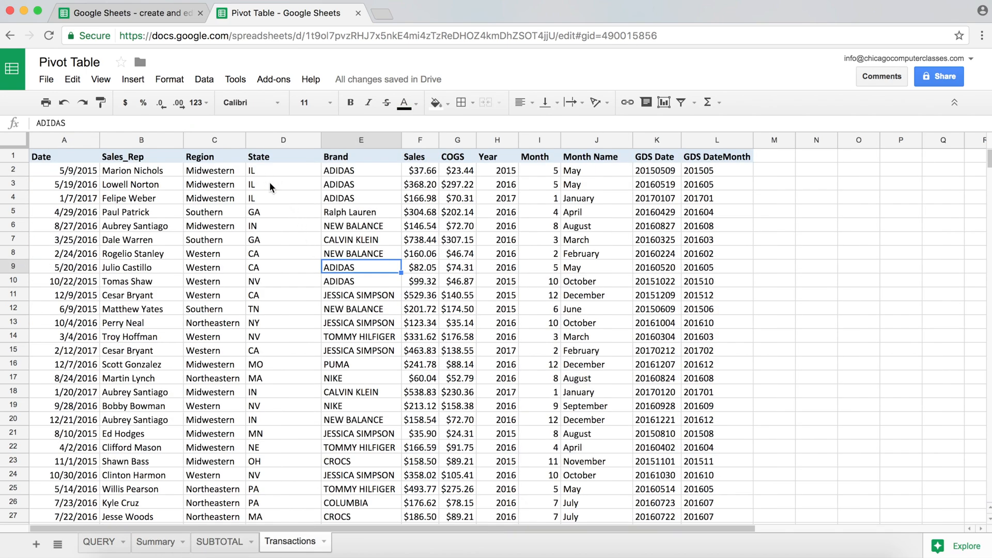
drag(273, 173, 268, 323)
click(106, 541)
click(86, 122)
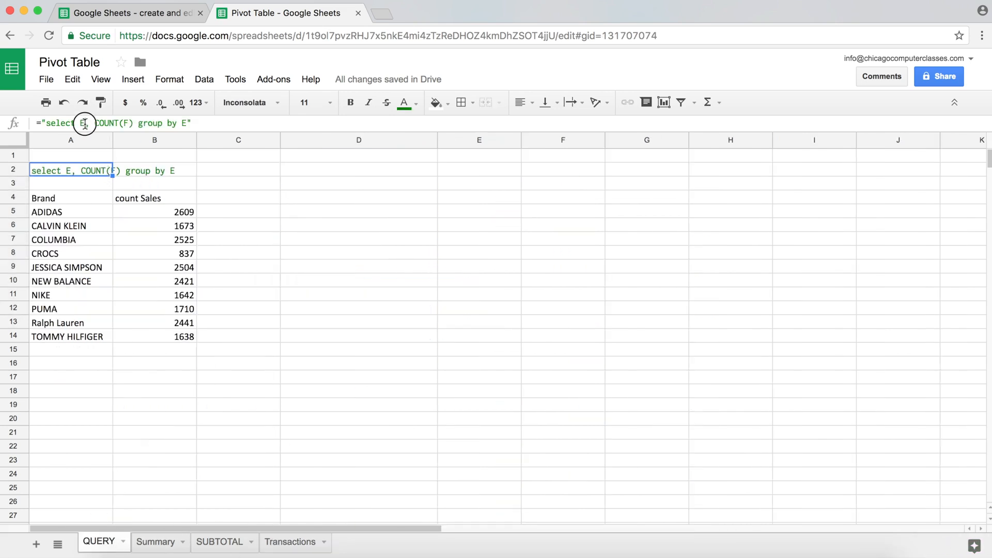
key(BackSpace)
text(D)
key(Right)
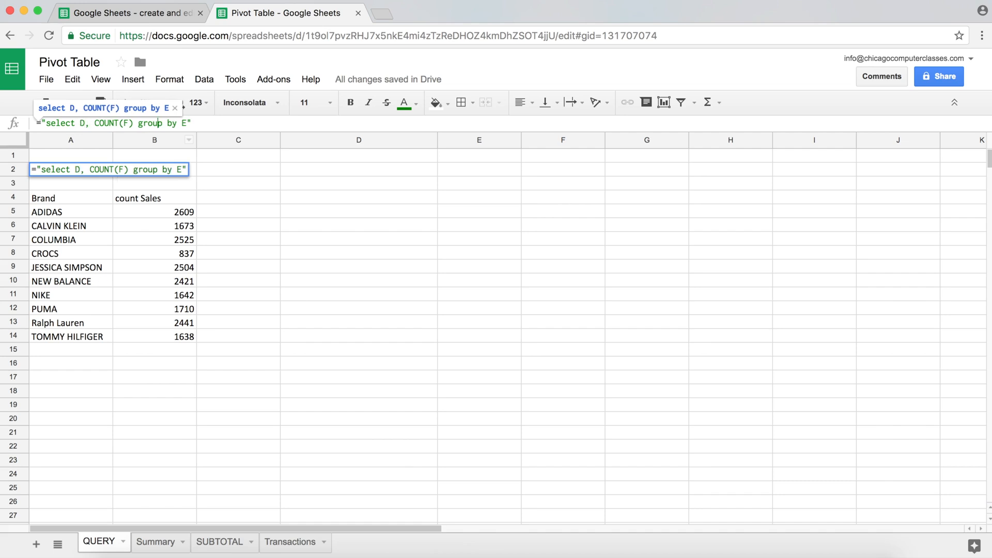
key(BackSpace)
text(D)
- Replace COUNT with SUM so the query string in A2 reads "select D, SUM(F) group by D", and check the totals per state
key(BackSpace)
key(BackSpace)
key(BackSpace)
key(BackSpace)
key(BackSpace)
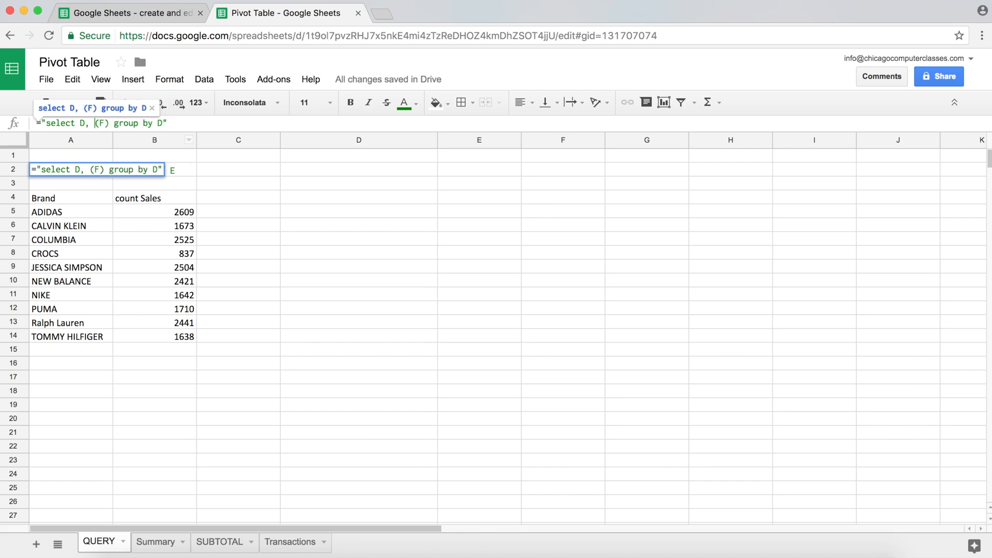
text(SUM)
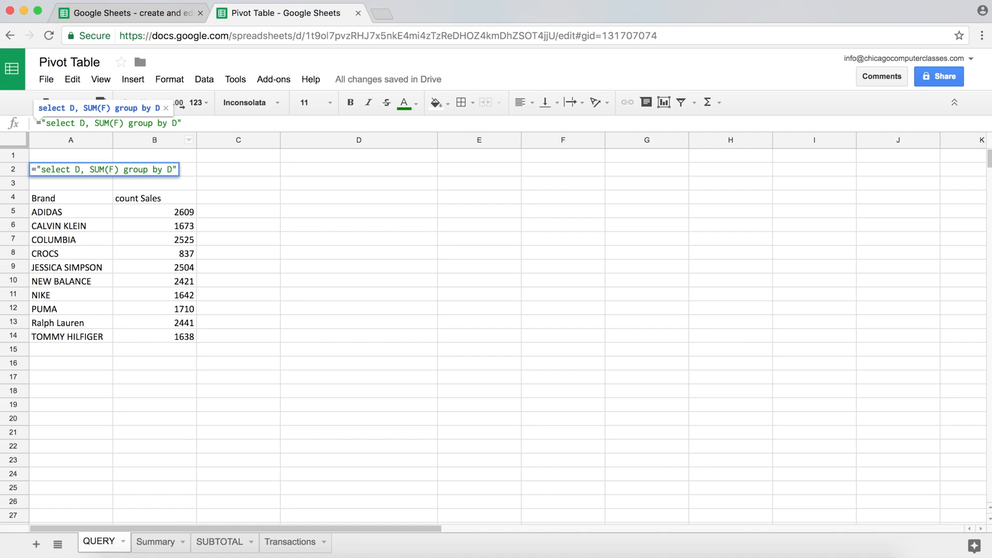
key(Return)
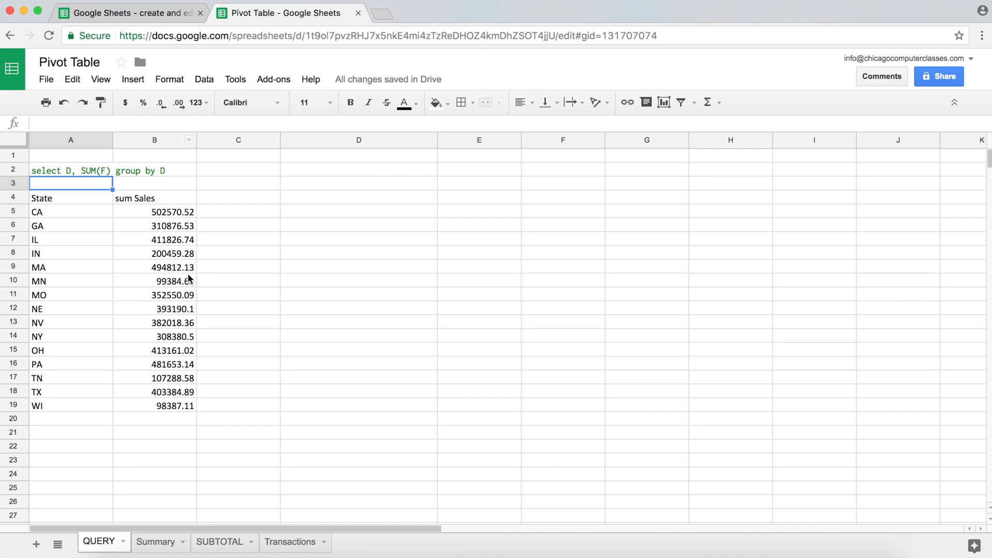
drag(37, 209, 155, 406)
key(Up)
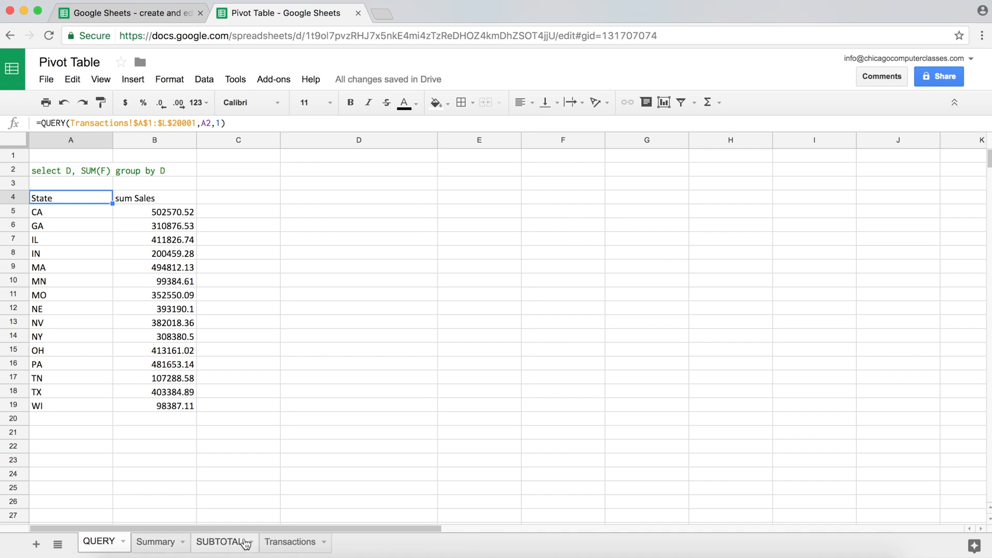